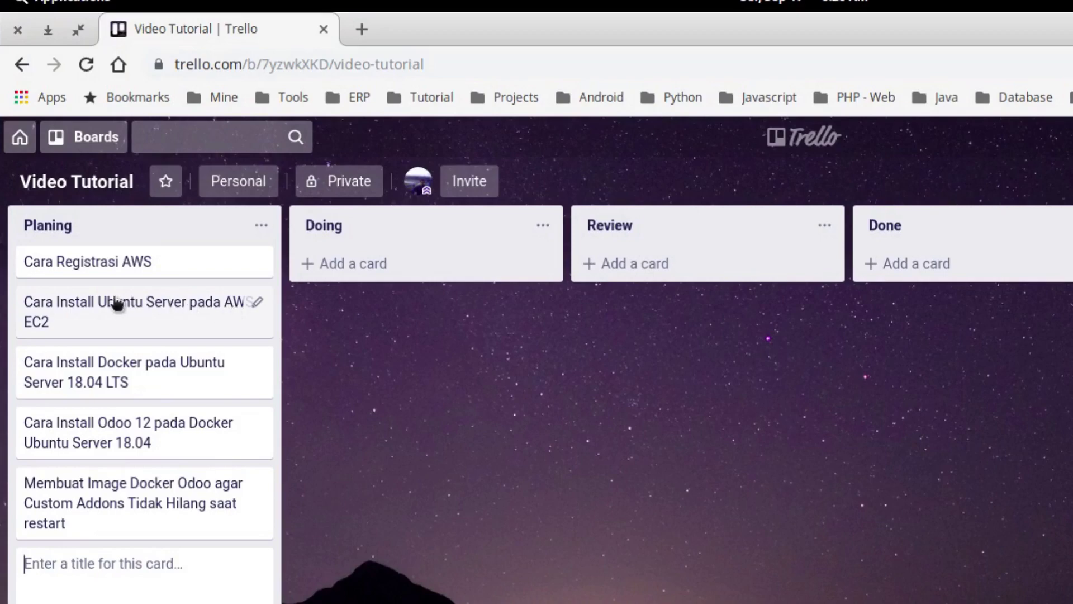
Move the card "Cara Install Ubuntu Server pada AWS EC2" from the Planing list to the Doing list.
drag(77, 215, 193, 267)
drag(289, 382, 403, 276)
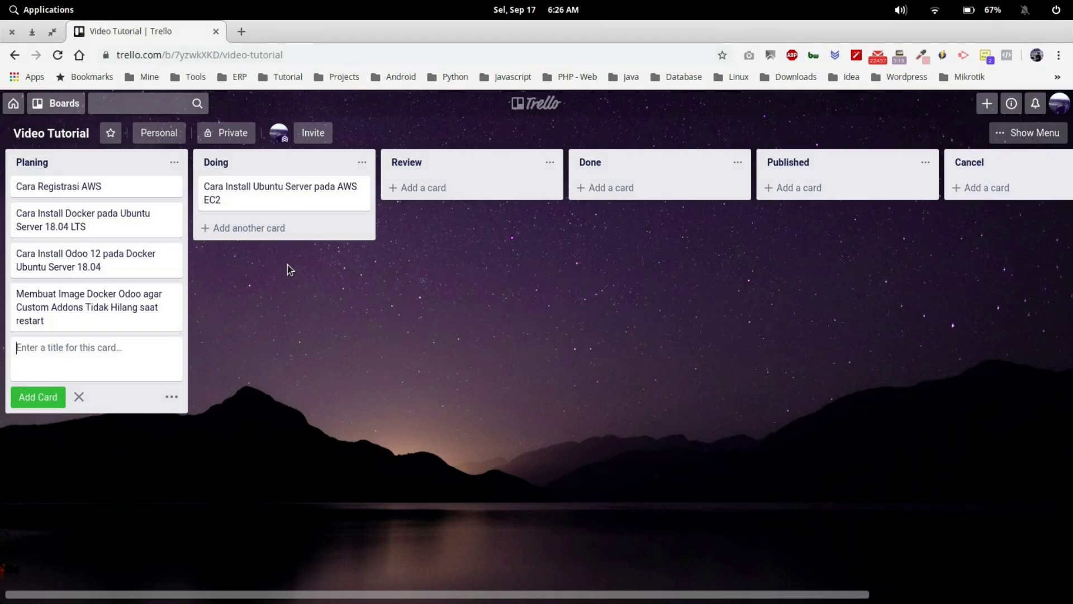
Open aws.amazon.com/id/console/ in a new browser tab and go to the console sign-in page.
click(242, 32)
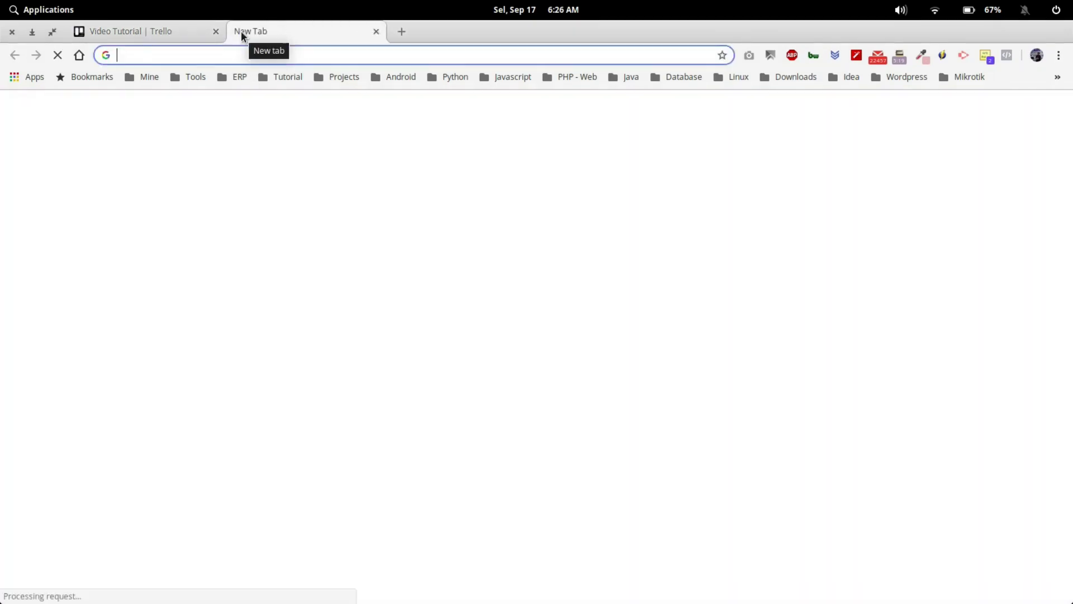
text(aws.amazon.com/id/console/)
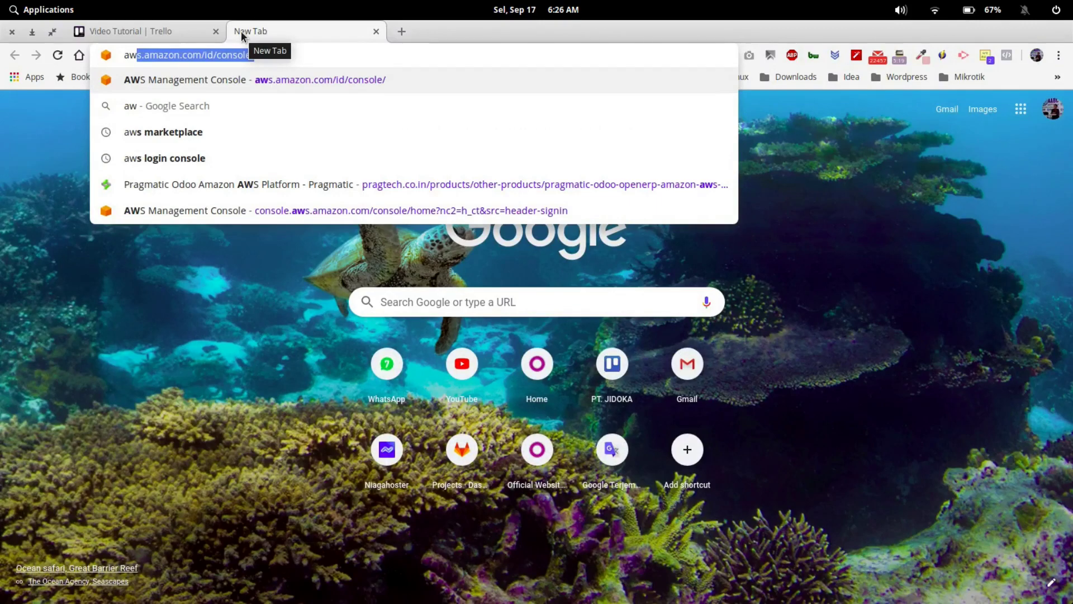
key(Return)
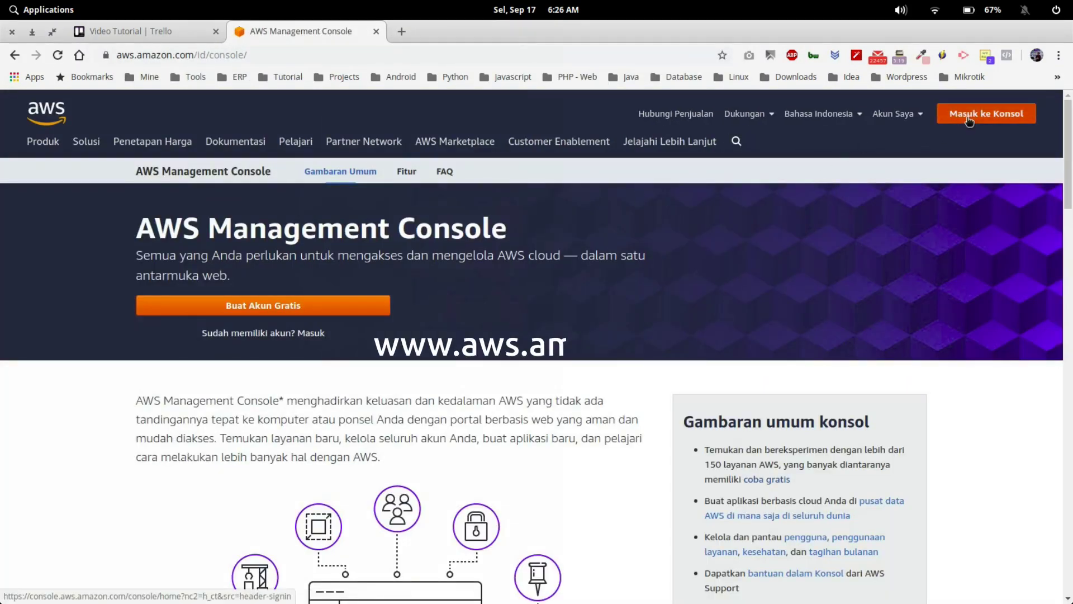
click(969, 119)
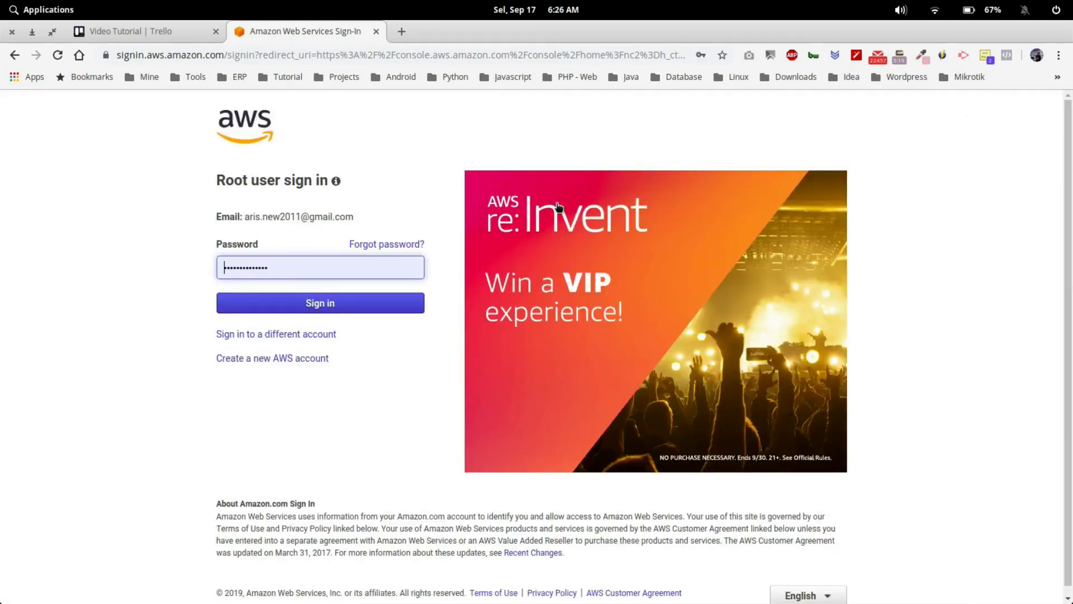
Enter the root user's account password, sign in, and decline updating the saved browser password.
double_click(290, 275)
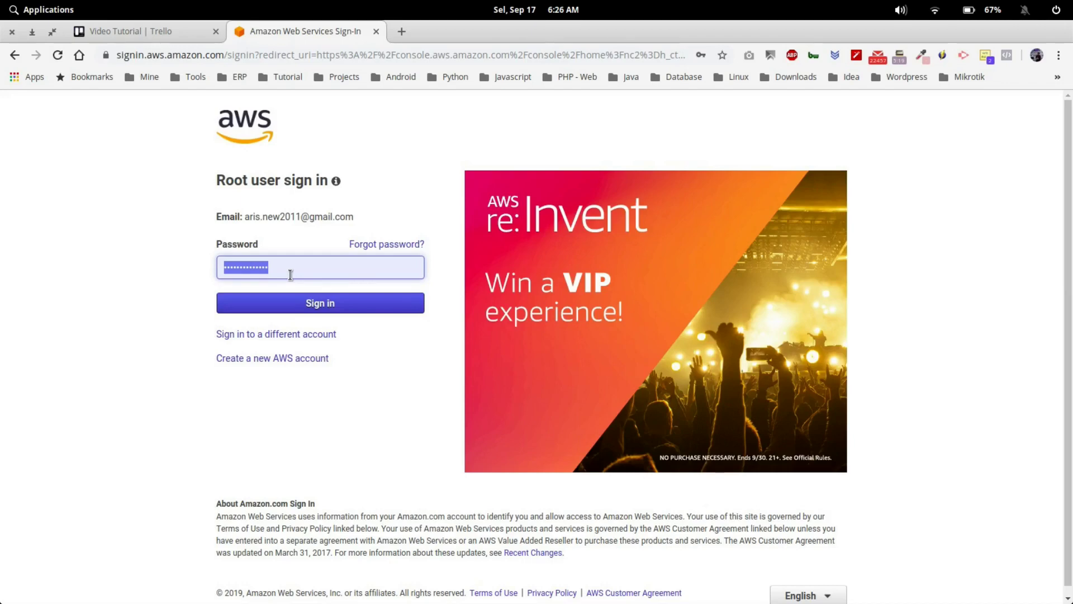
text(•••••••••)
key(Return)
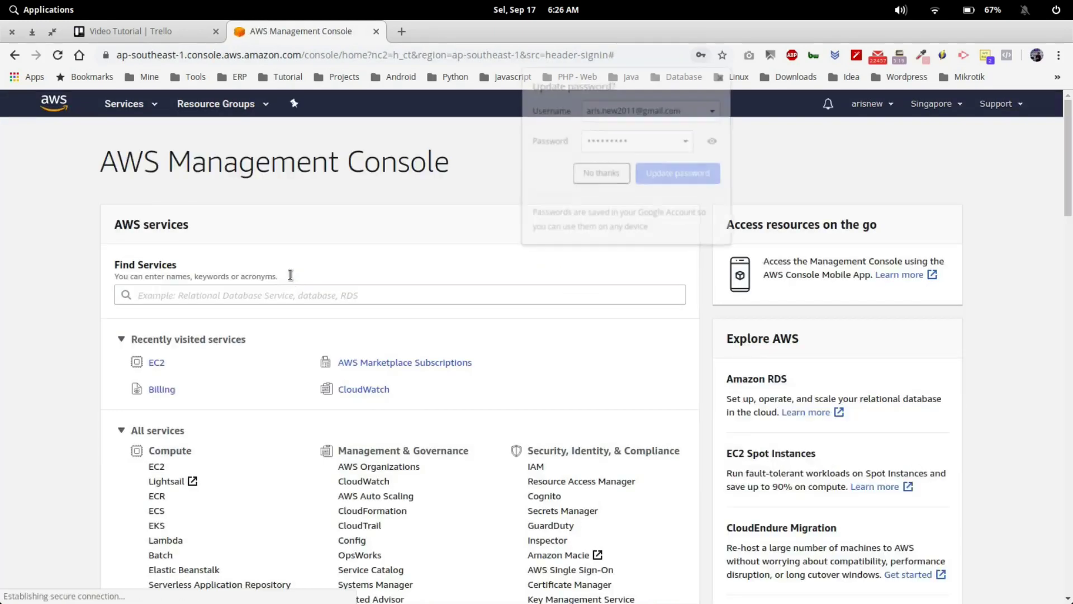
click(602, 176)
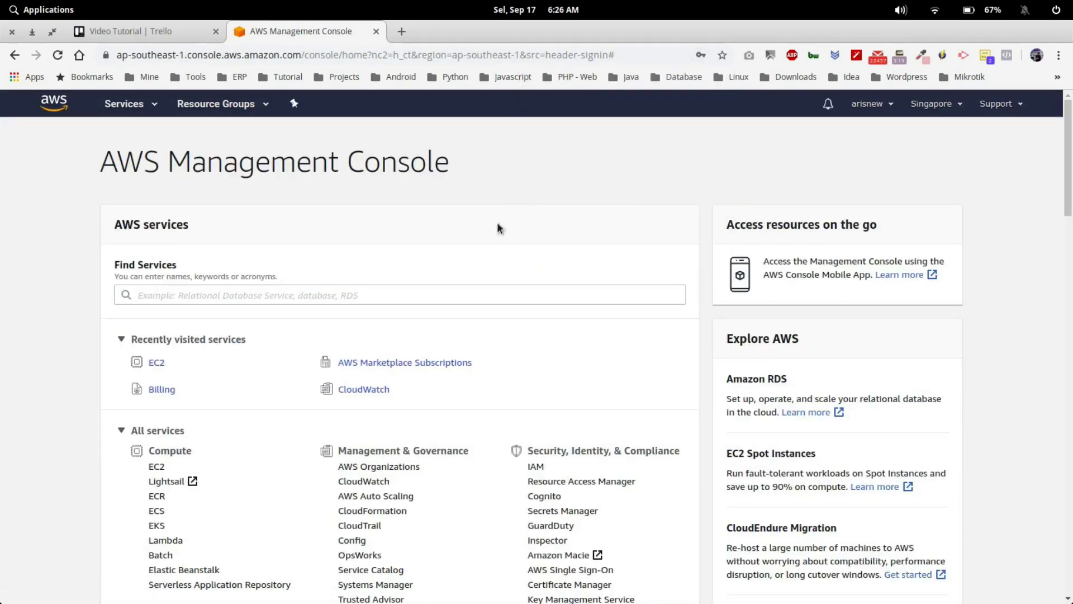
scroll(493, 228, down, 1)
scroll(493, 229, up, 1)
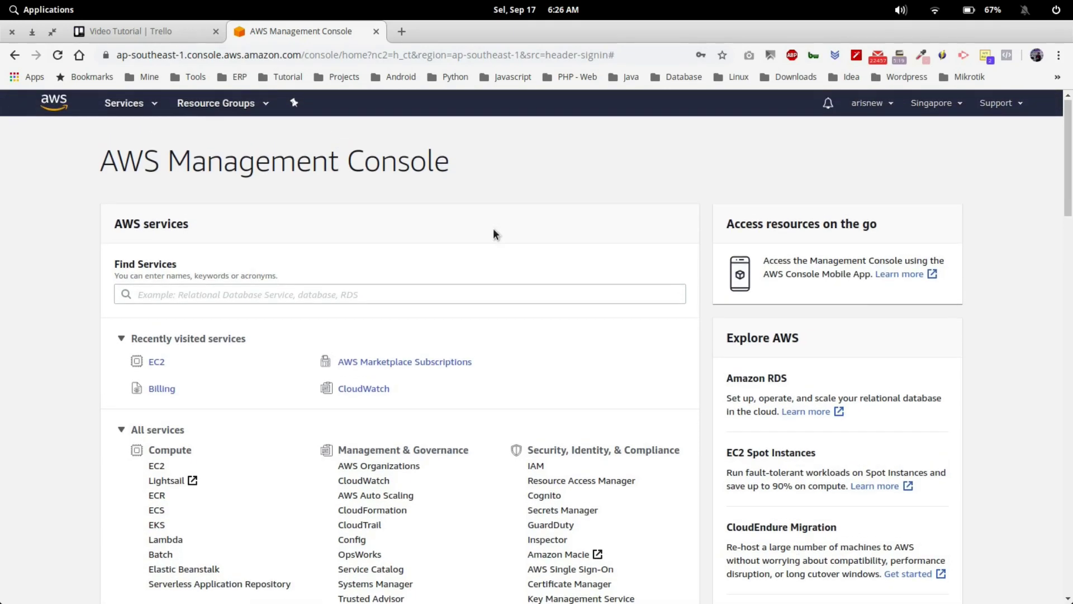
drag(450, 168, 99, 167)
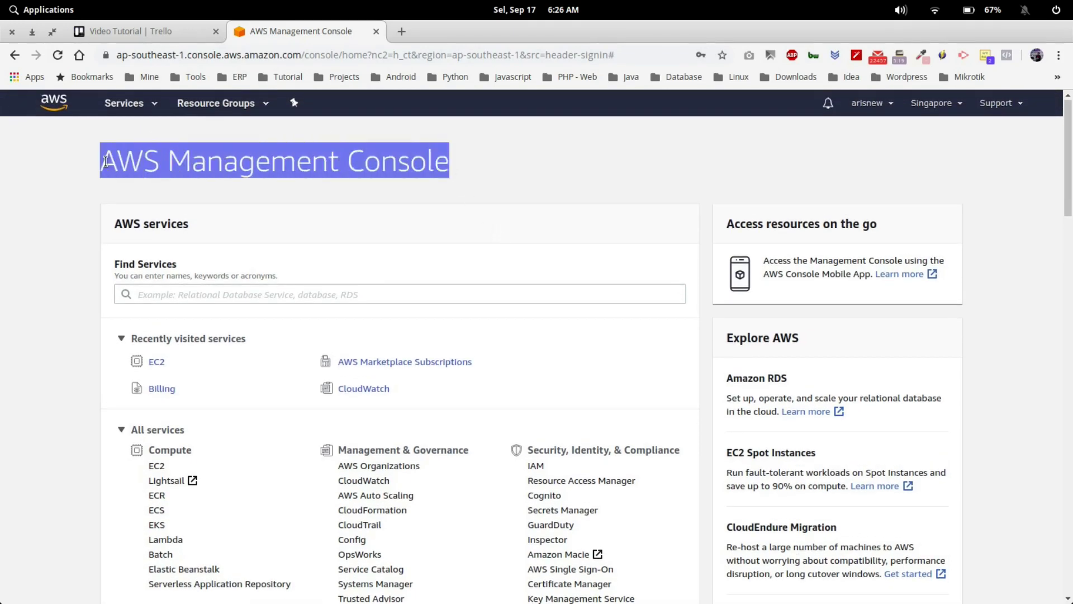
click(317, 223)
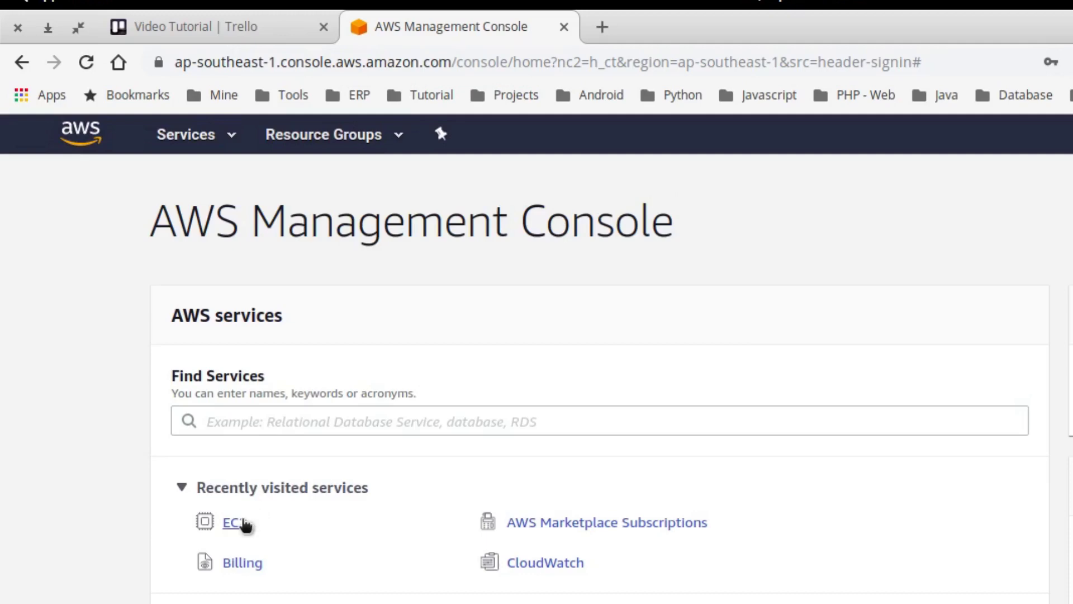
Open the EC2 service from the recently visited services and start launching a new instance.
click(234, 523)
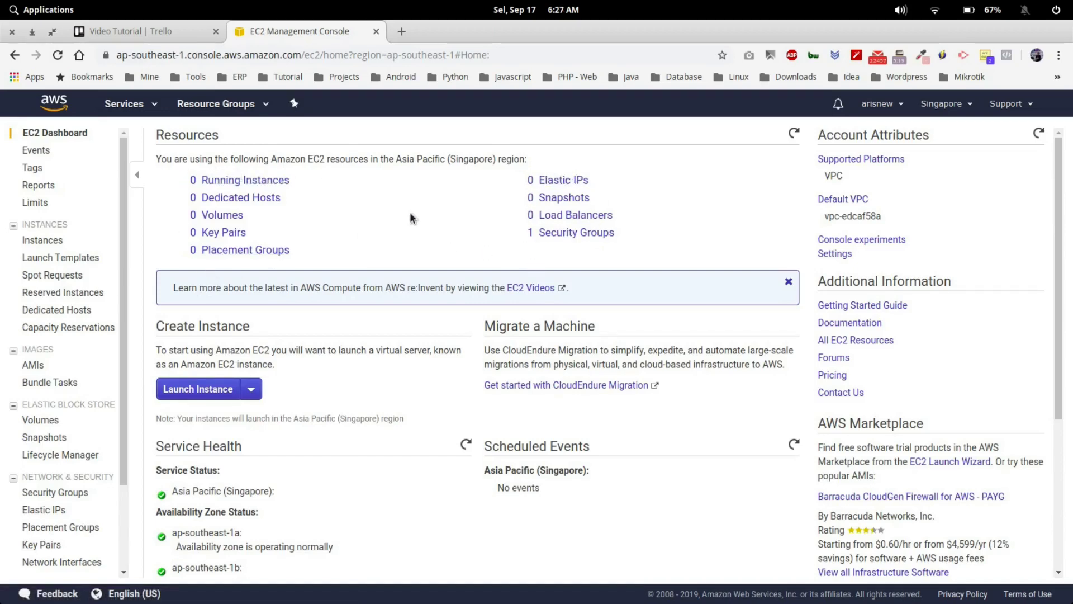
click(232, 394)
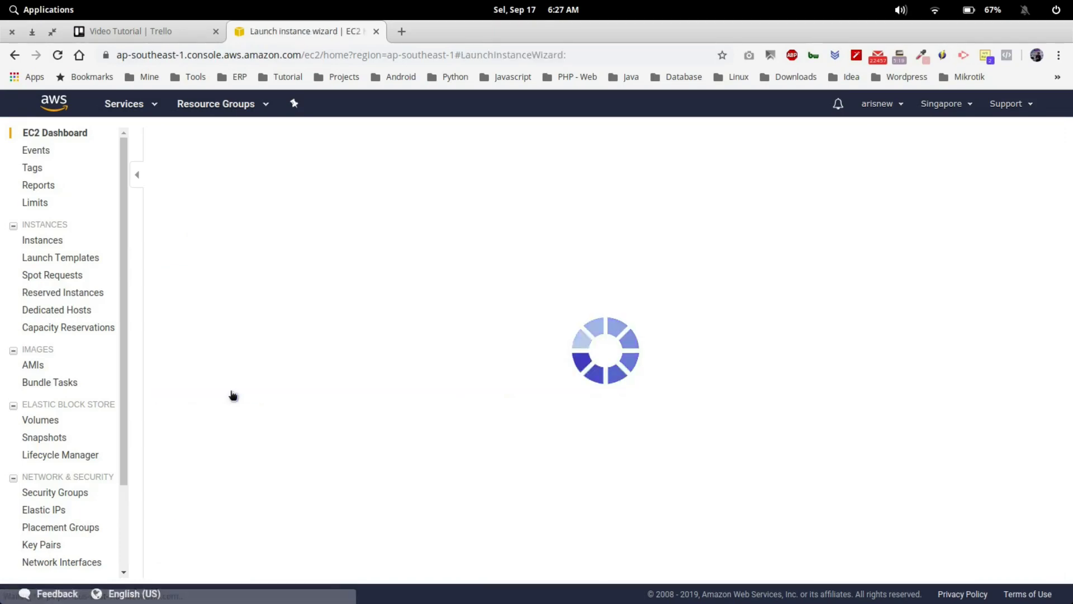
Search the machine images for "ubuntu" and select Ubuntu Server 18.04 LTS (HVM), SSD Volume Type.
click(310, 225)
text(ubuntu)
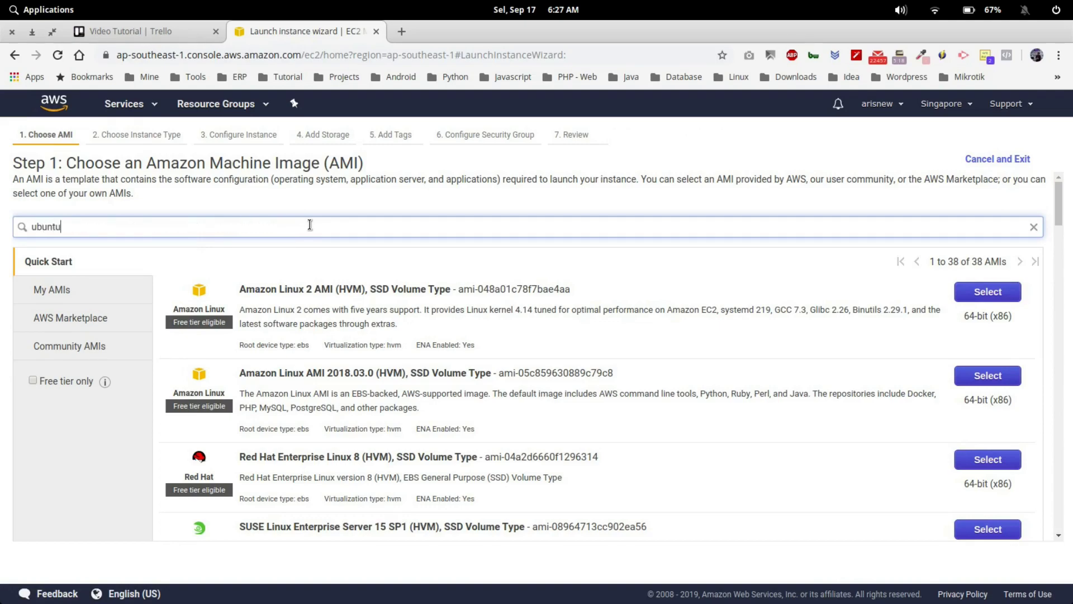
key(Return)
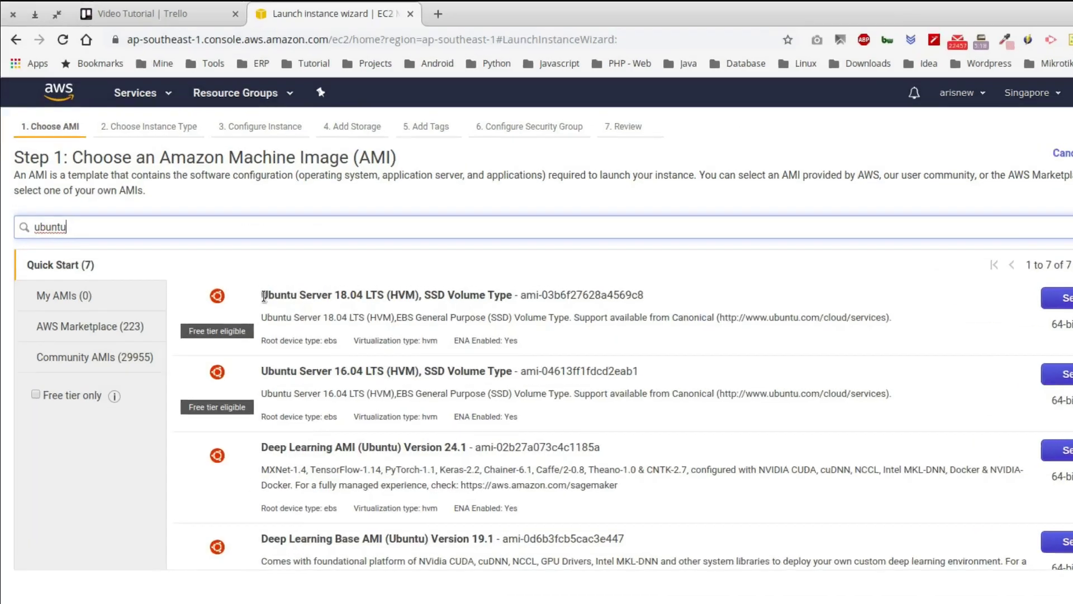
drag(239, 289, 469, 294)
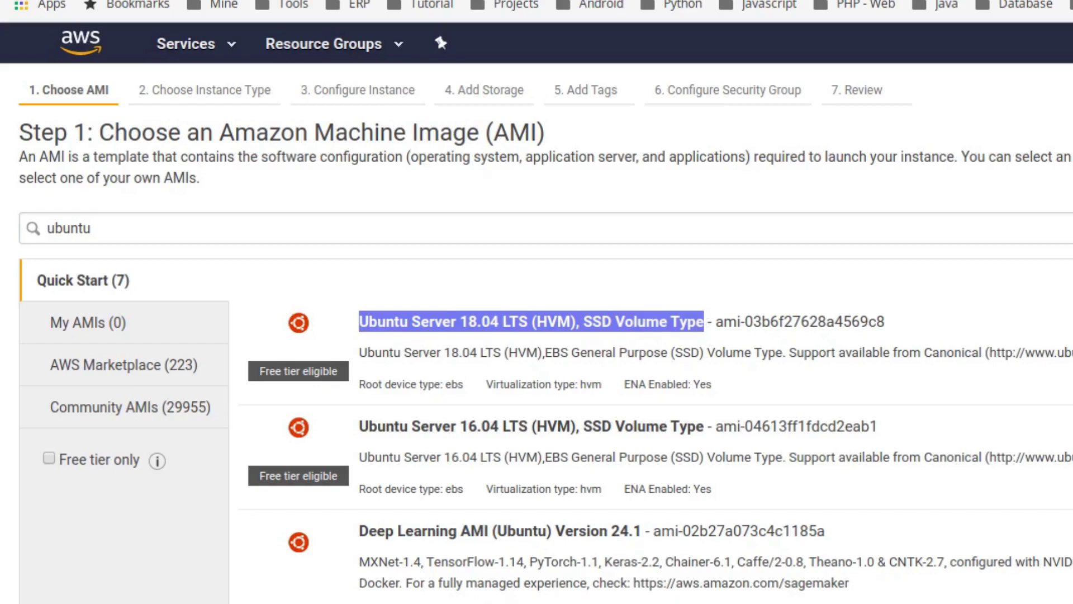
click(1035, 301)
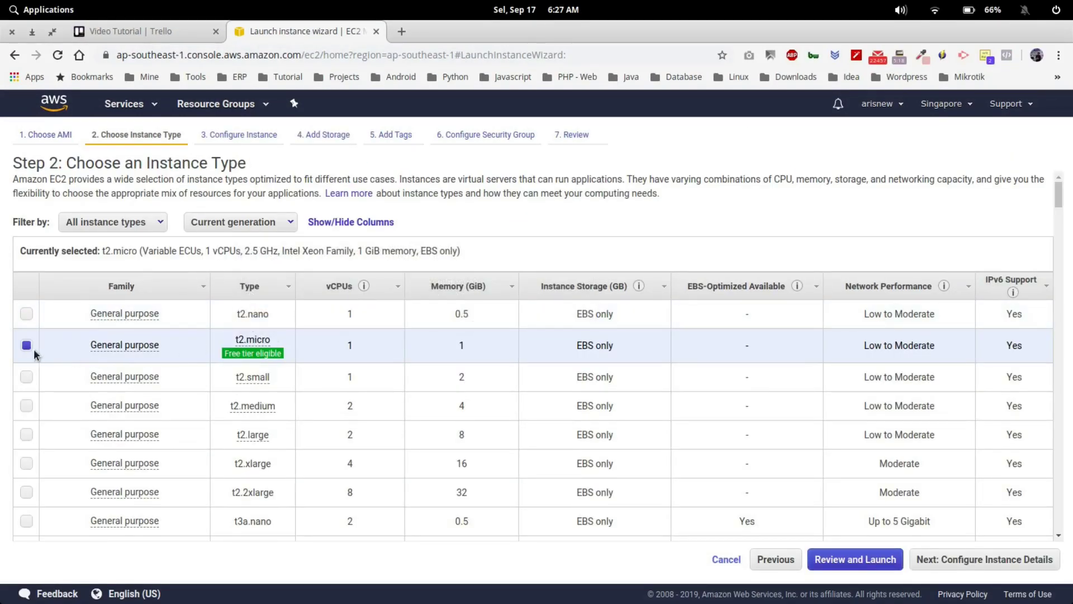
Keep the free-tier-eligible t2.micro instance type and continue to the instance details.
mouse_move(262, 353)
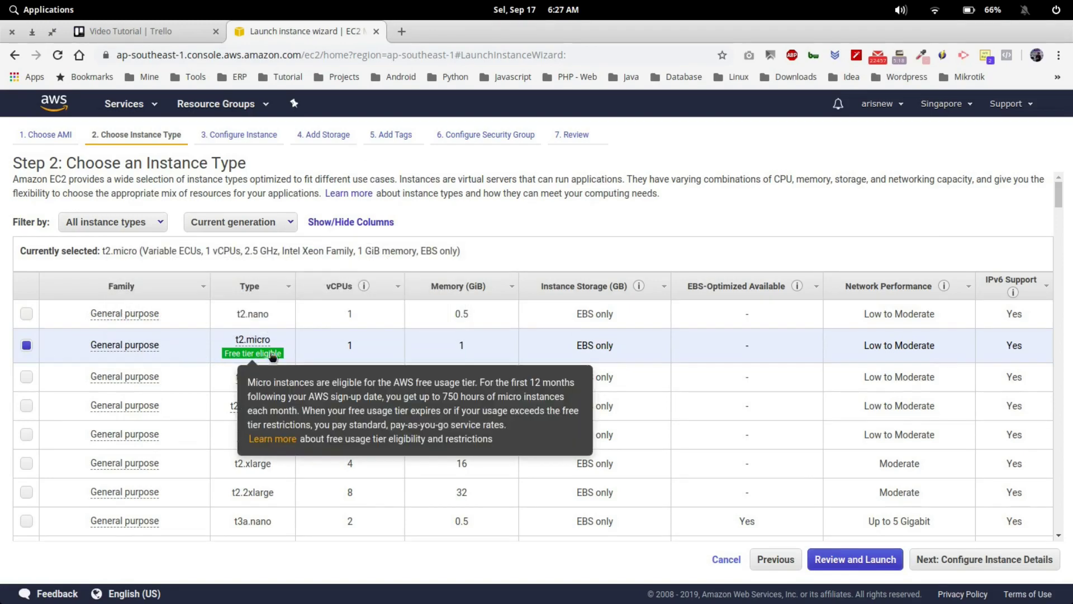
drag(288, 353, 210, 346)
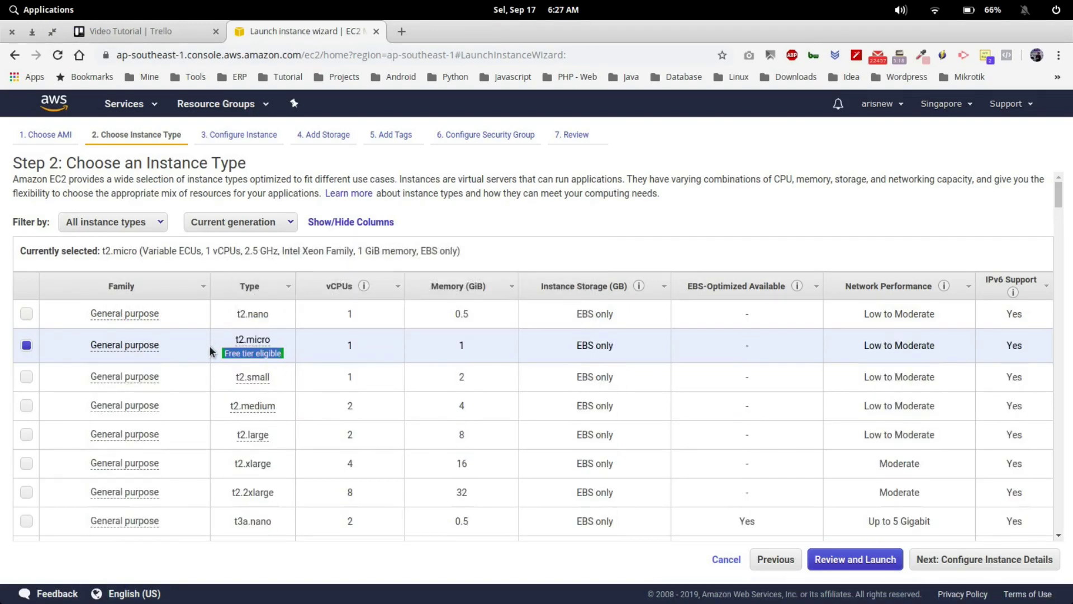
click(210, 346)
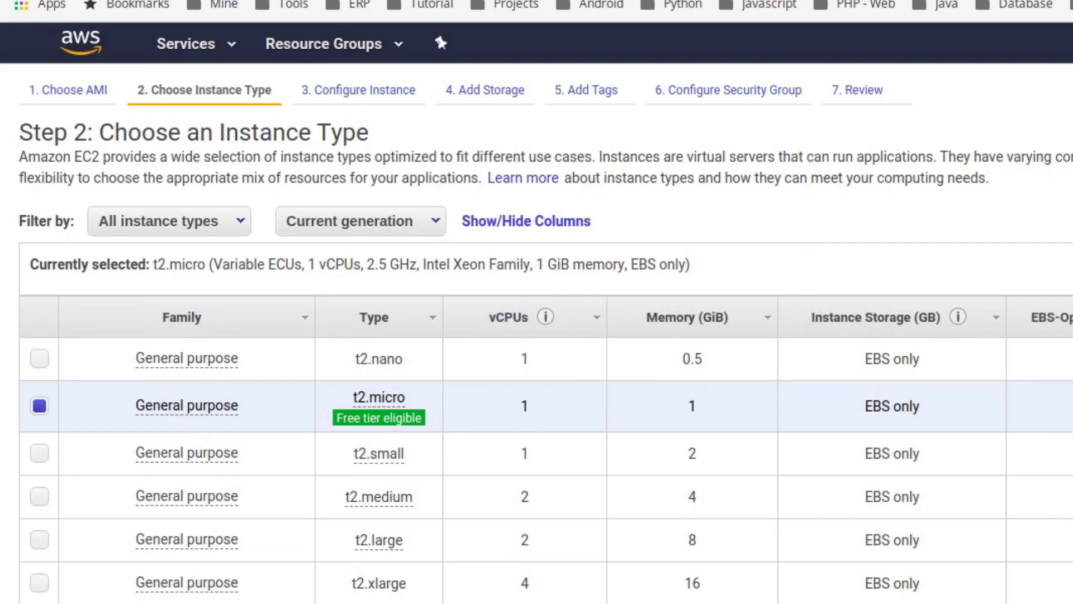
click(1070, 601)
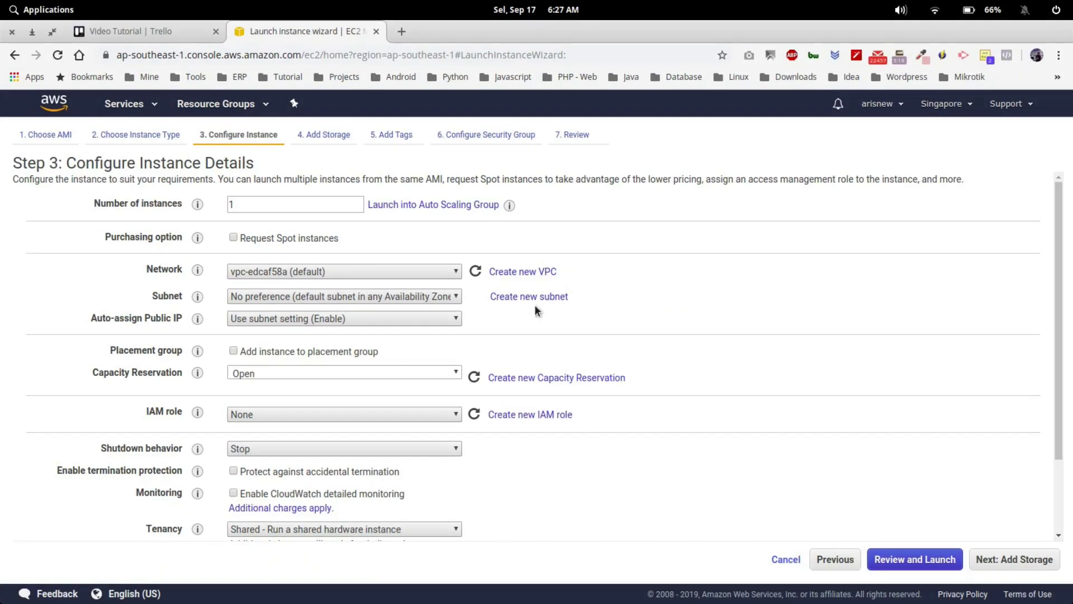
Review the instance details, keep the default settings, and continue to the storage configuration.
drag(255, 164, 70, 164)
click(656, 253)
scroll(670, 302, down, 2)
scroll(671, 316, down, 2)
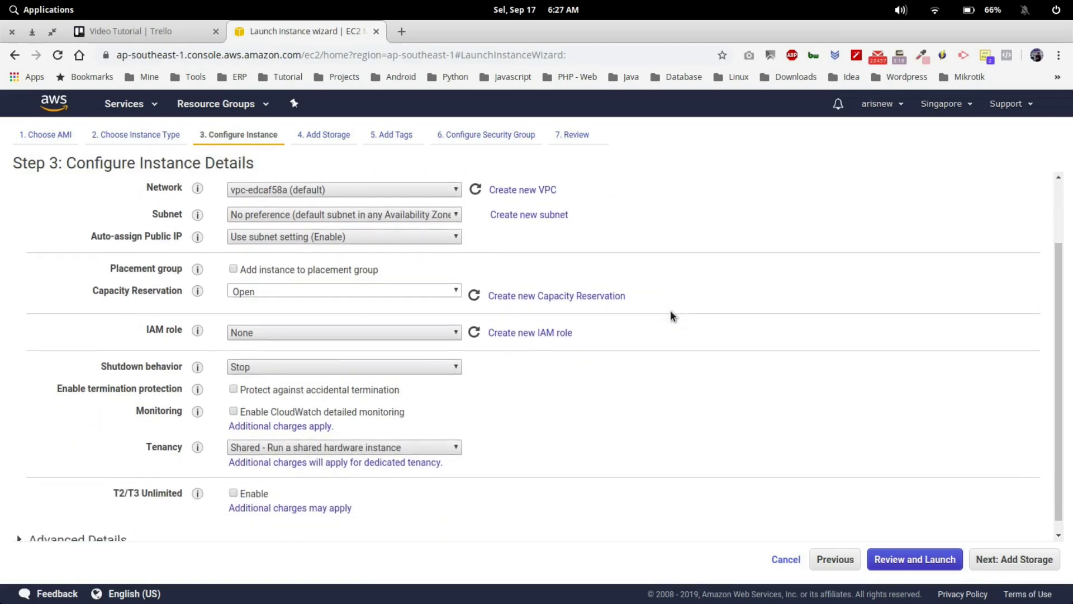
click(1018, 560)
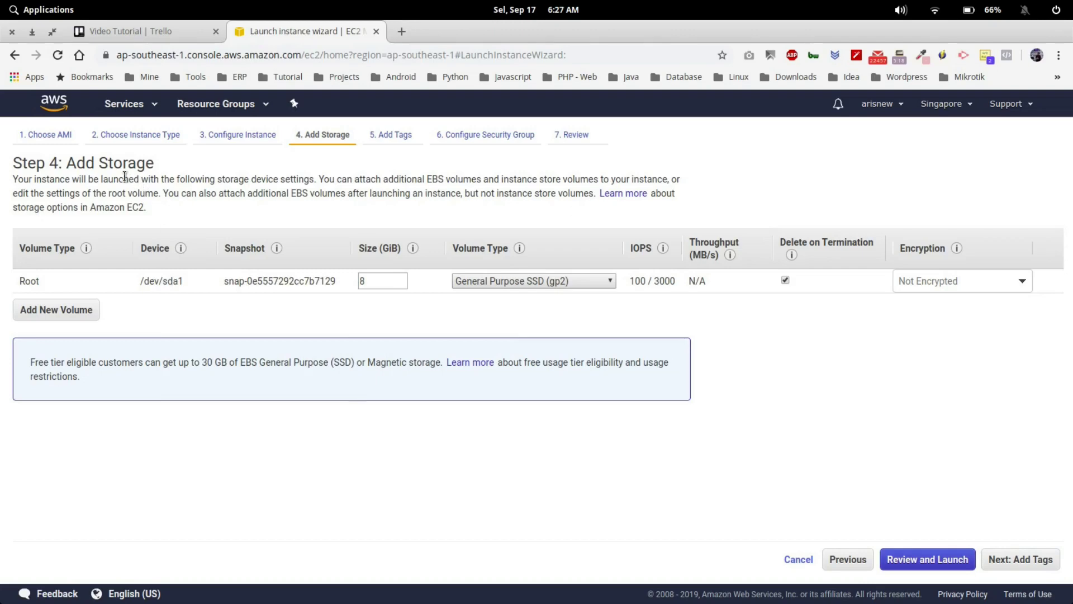
Set the root volume's size to 30 GiB and continue to the tags.
drag(159, 167, 59, 168)
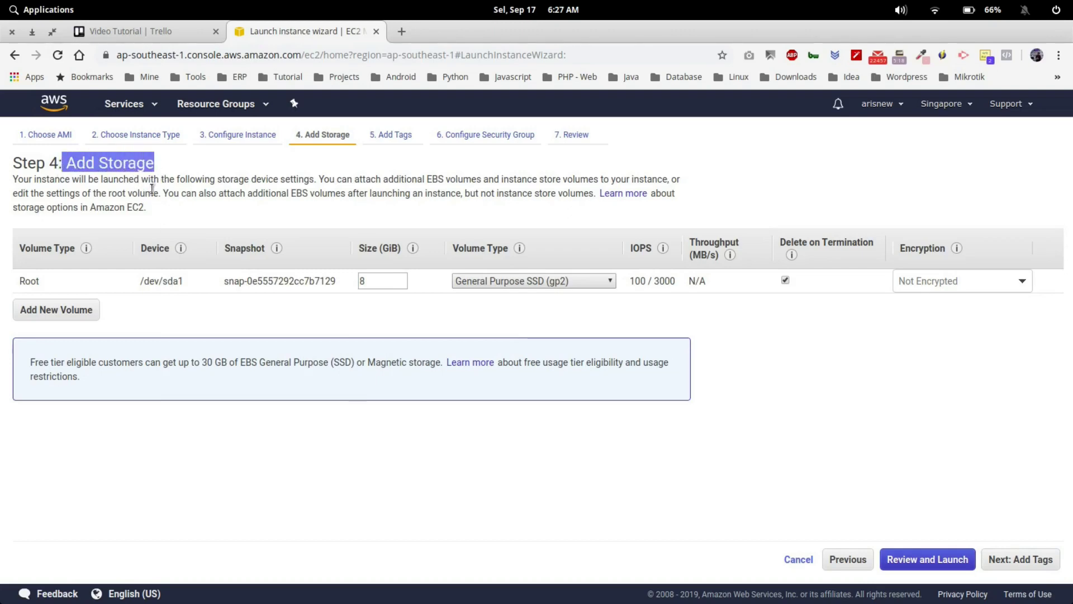
click(182, 212)
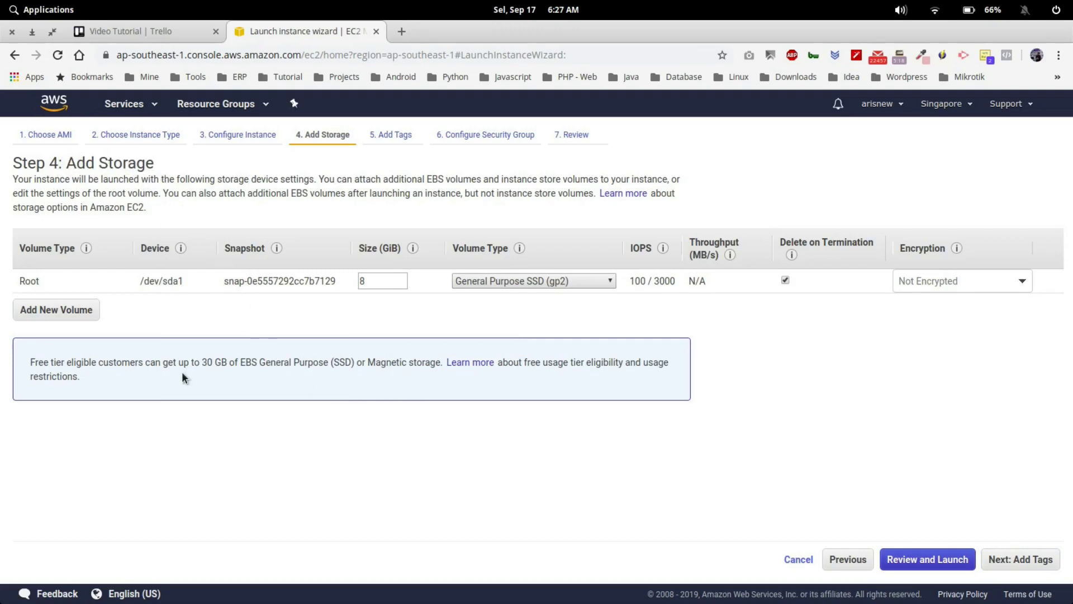
drag(89, 380, 27, 362)
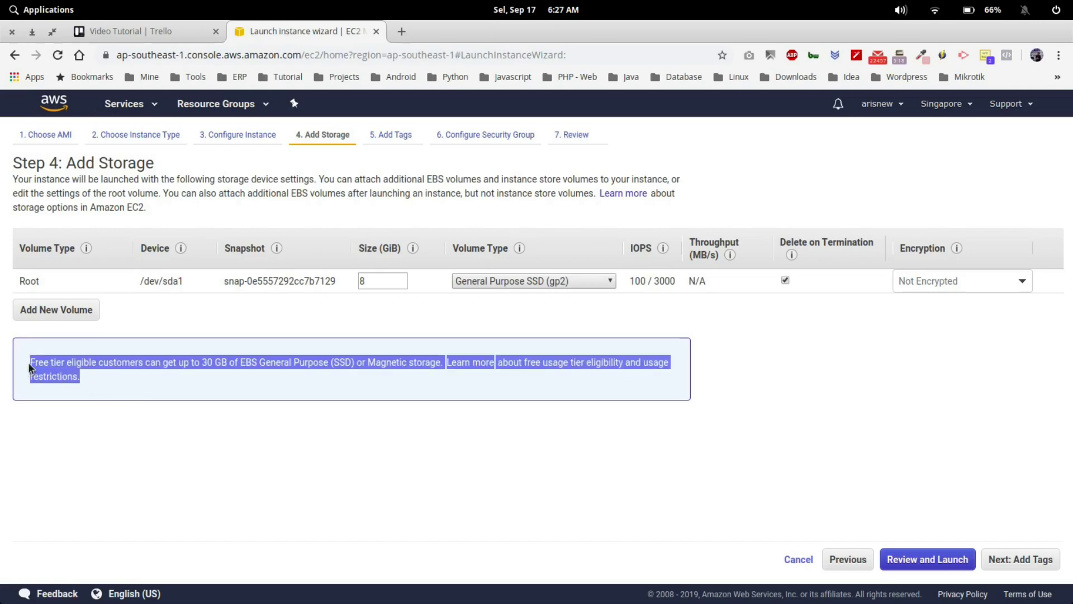
click(204, 362)
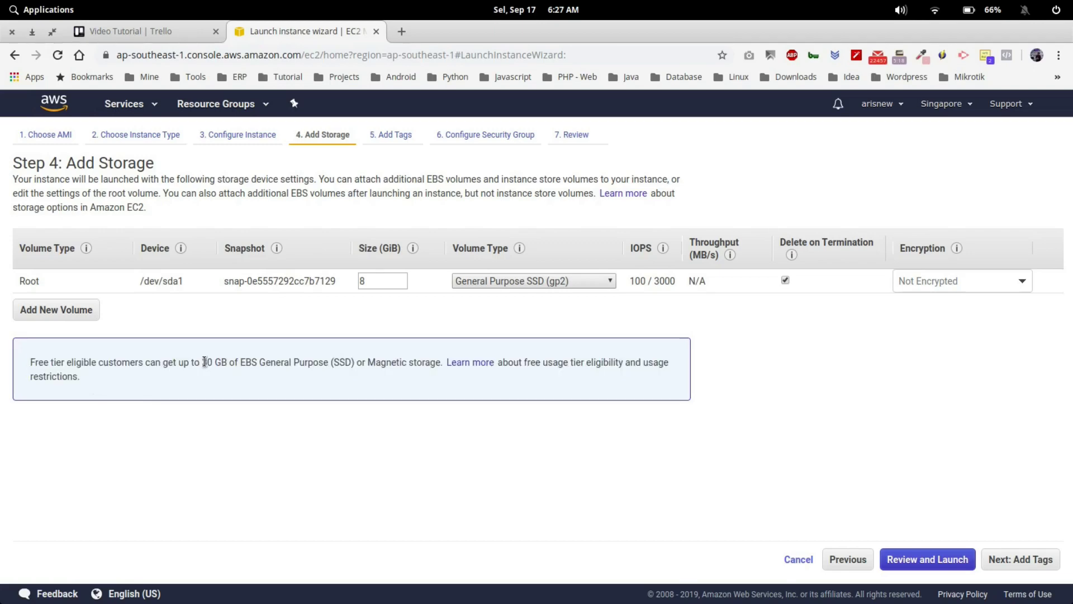
drag(202, 362, 233, 367)
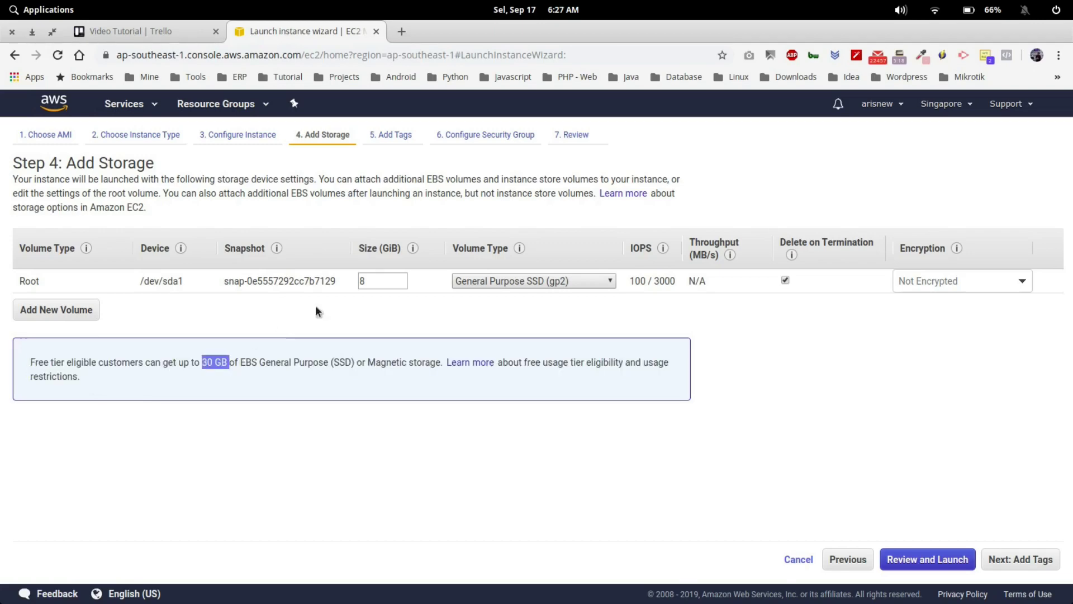
drag(391, 280, 342, 280)
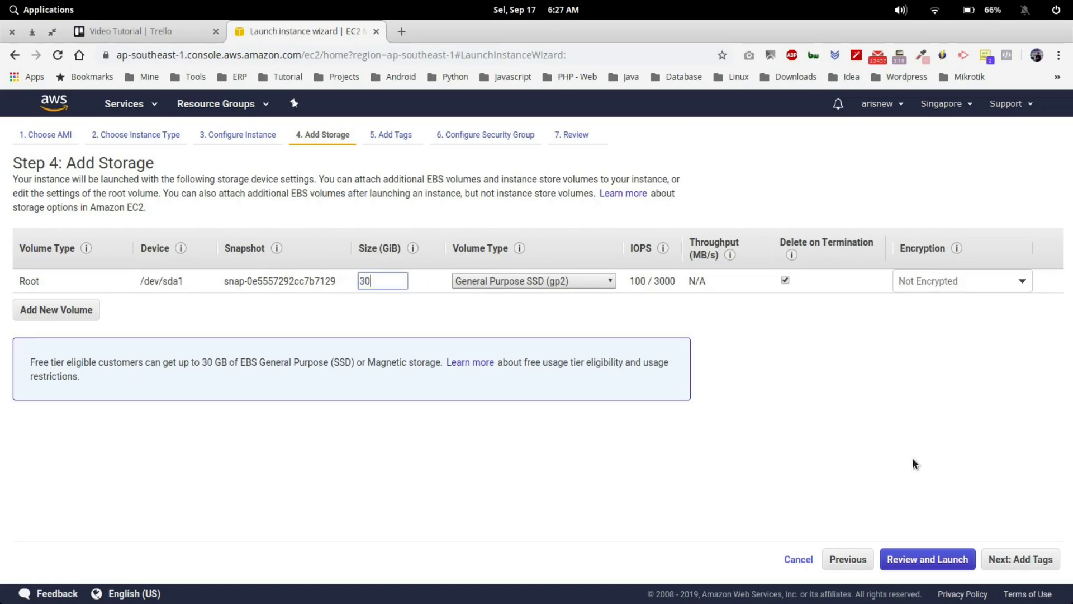
click(1029, 560)
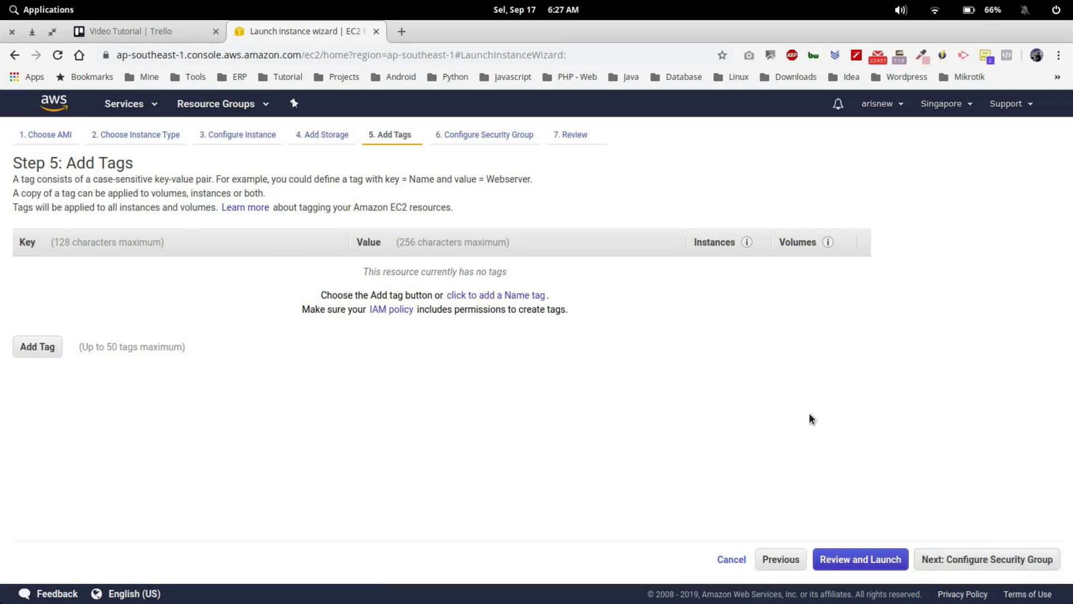
Skip adding tags and choose to create a new security group for the instance.
click(995, 558)
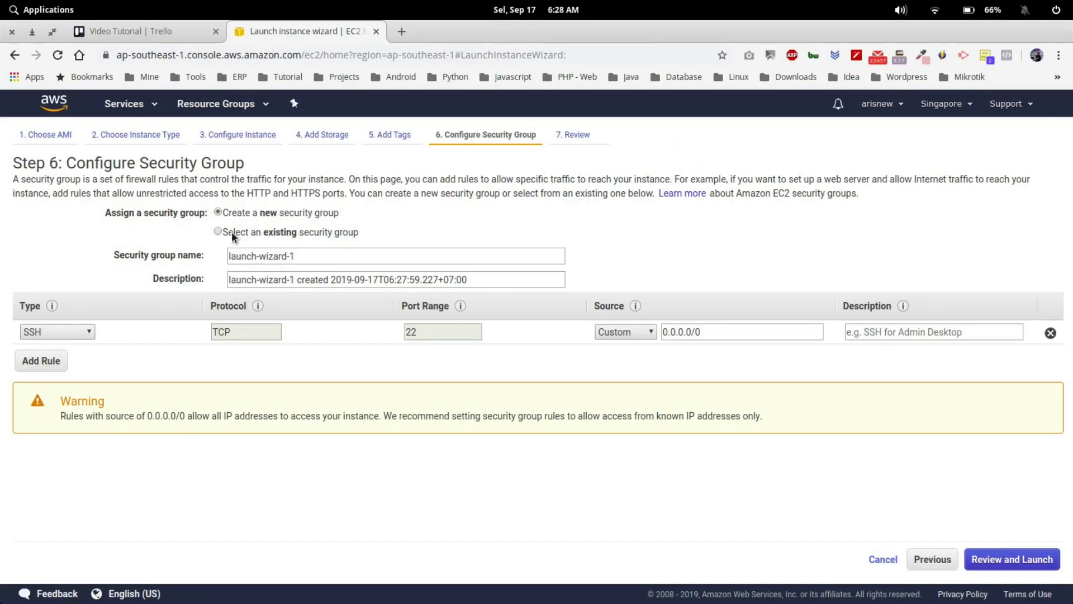
click(232, 231)
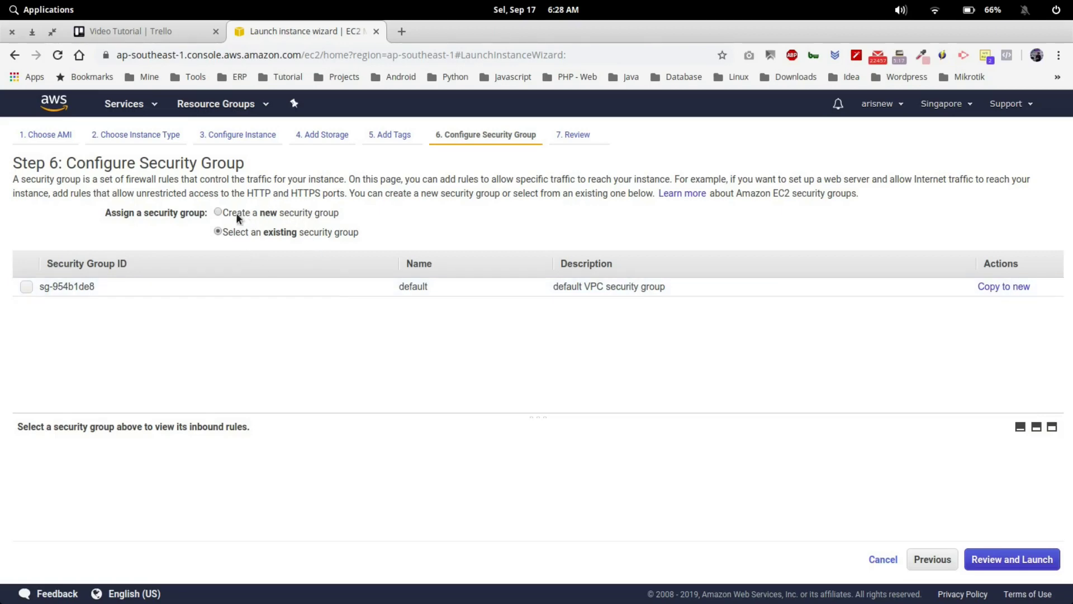
click(236, 211)
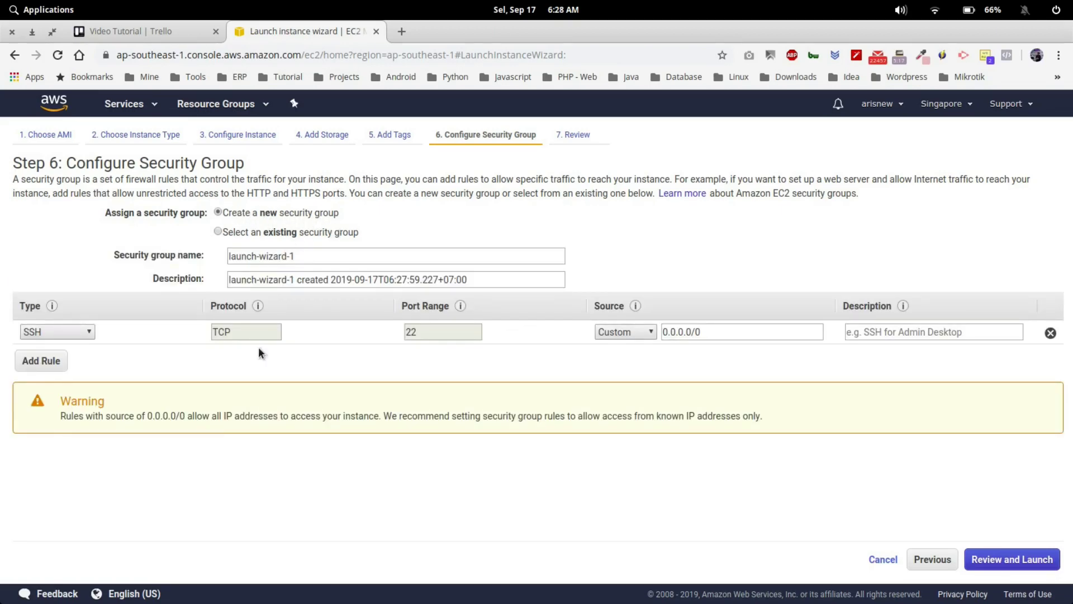
Add an inbound rule of type HTTPS to the new security group.
click(42, 361)
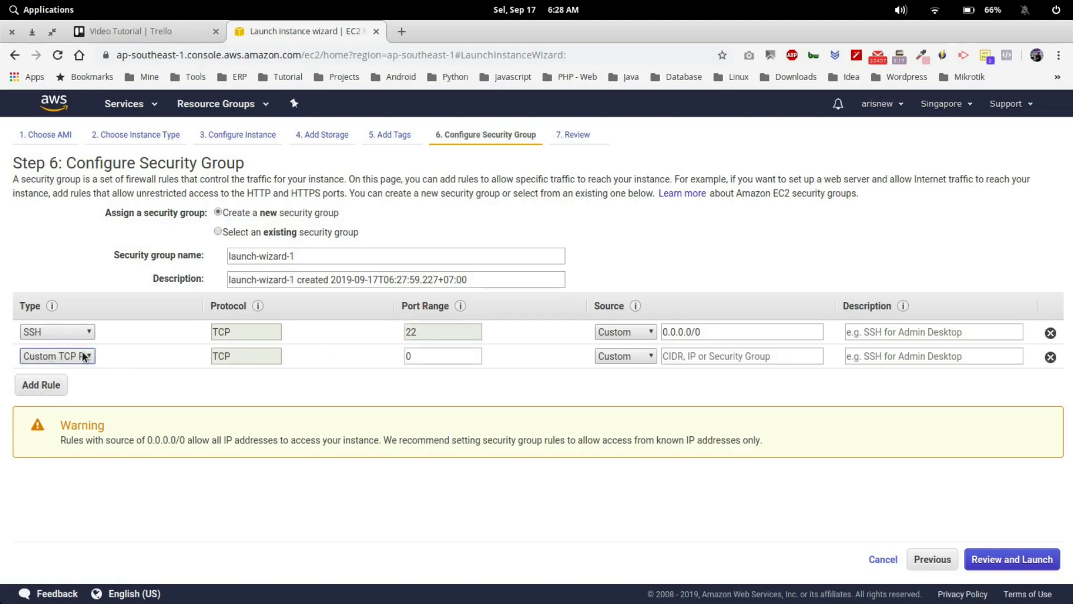
click(86, 355)
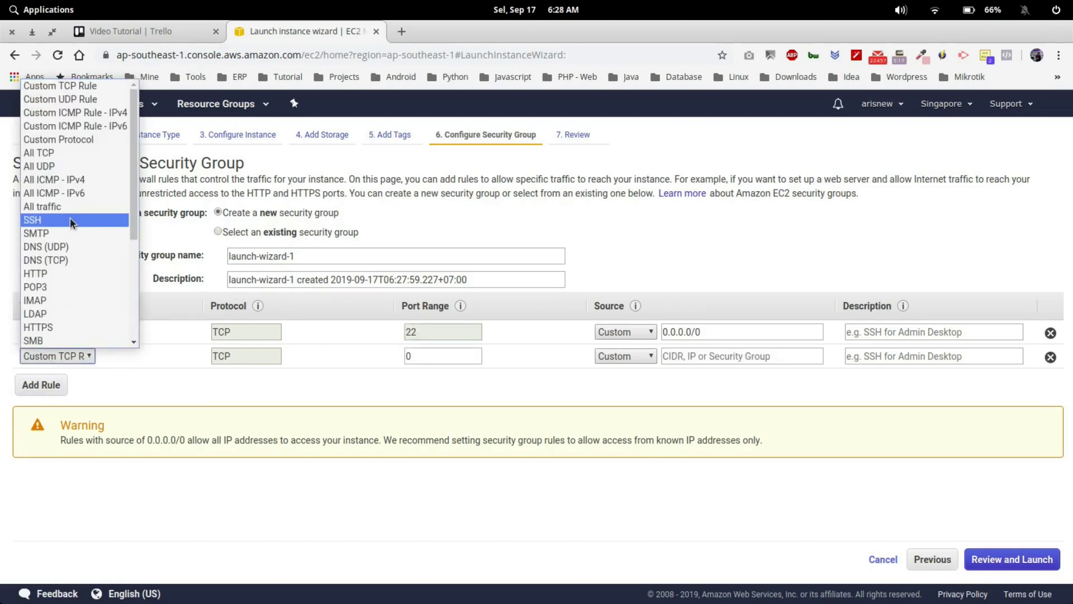
scroll(69, 217, down, 3)
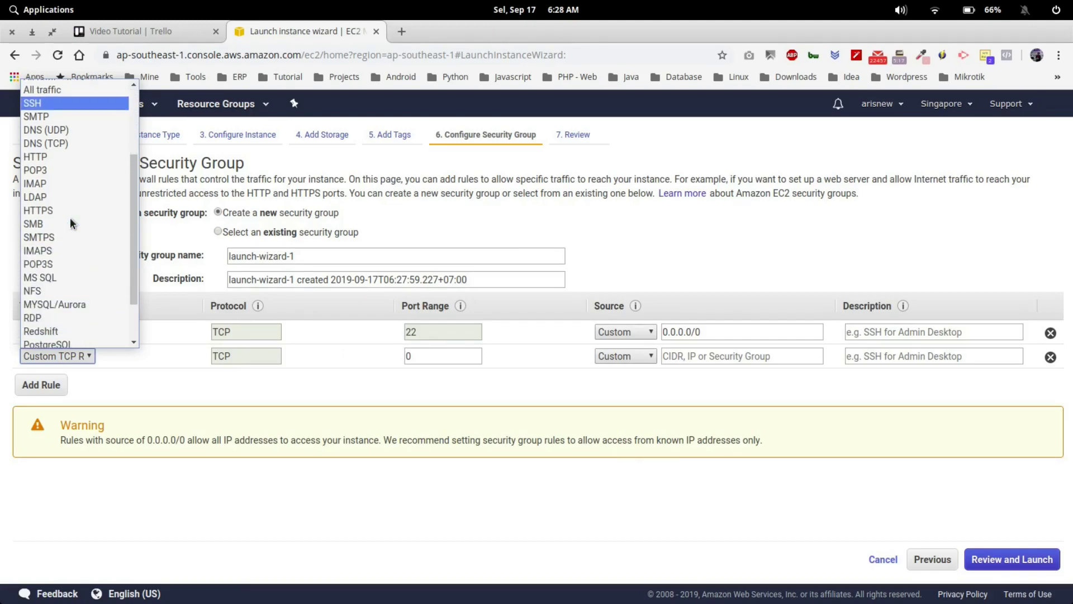
click(55, 209)
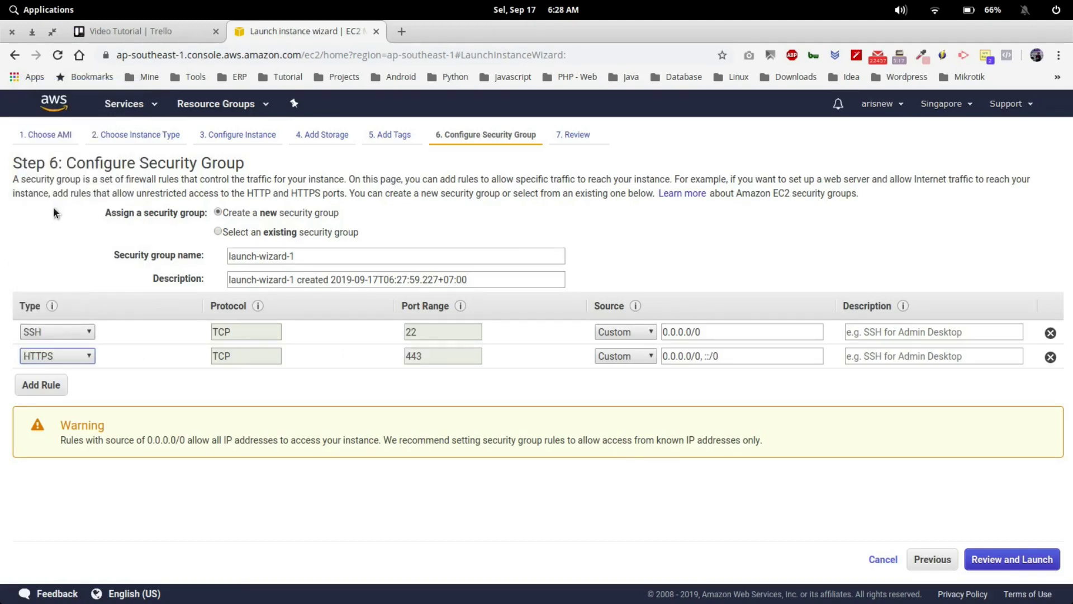
Add another inbound rule of type HTTP to the security group.
click(43, 385)
click(66, 374)
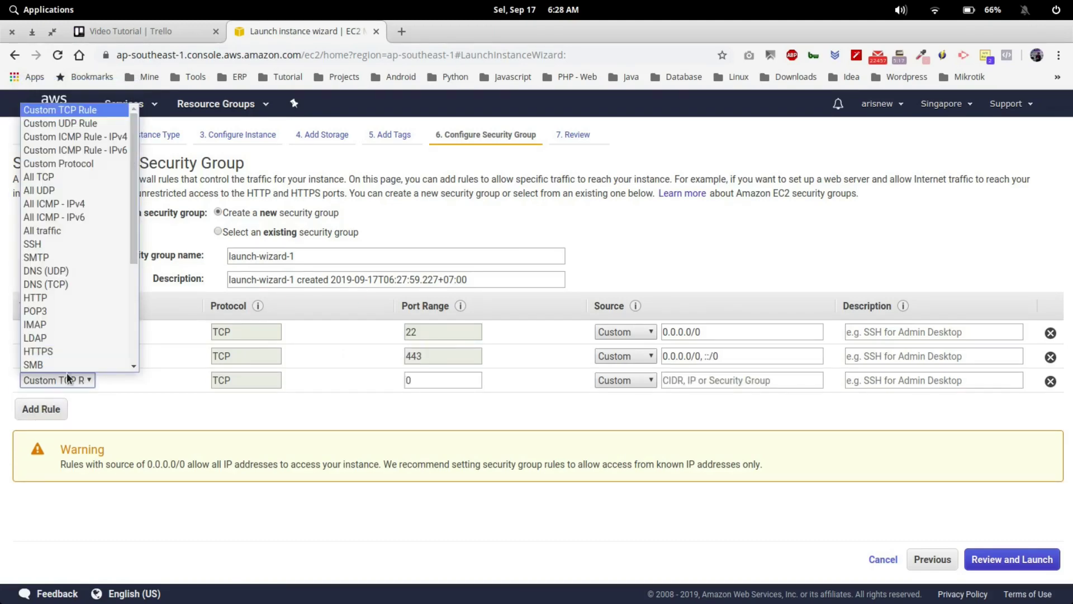
scroll(69, 320, down, 1)
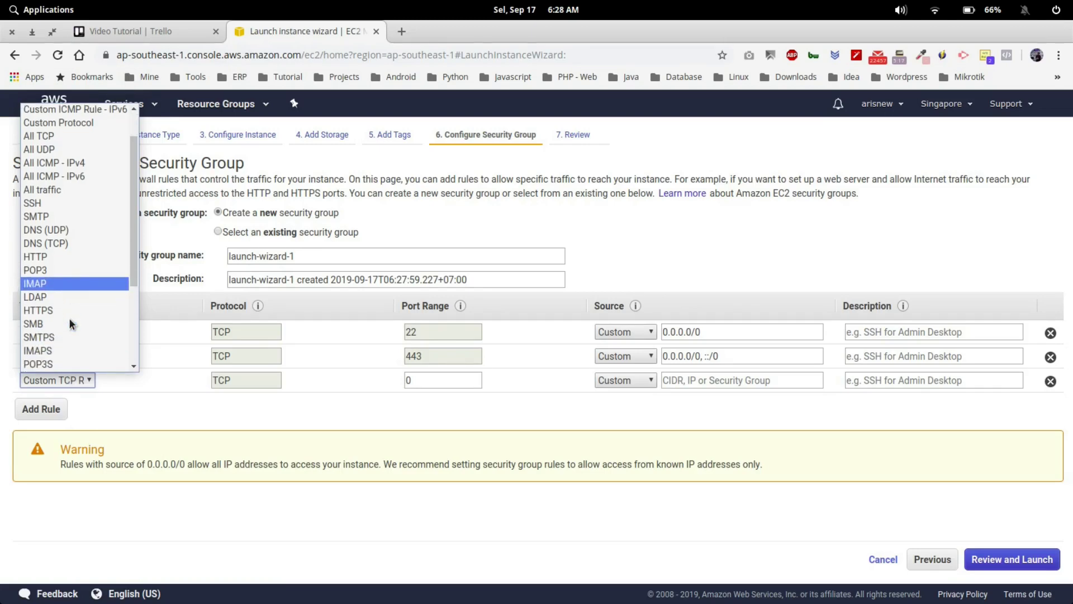
click(58, 255)
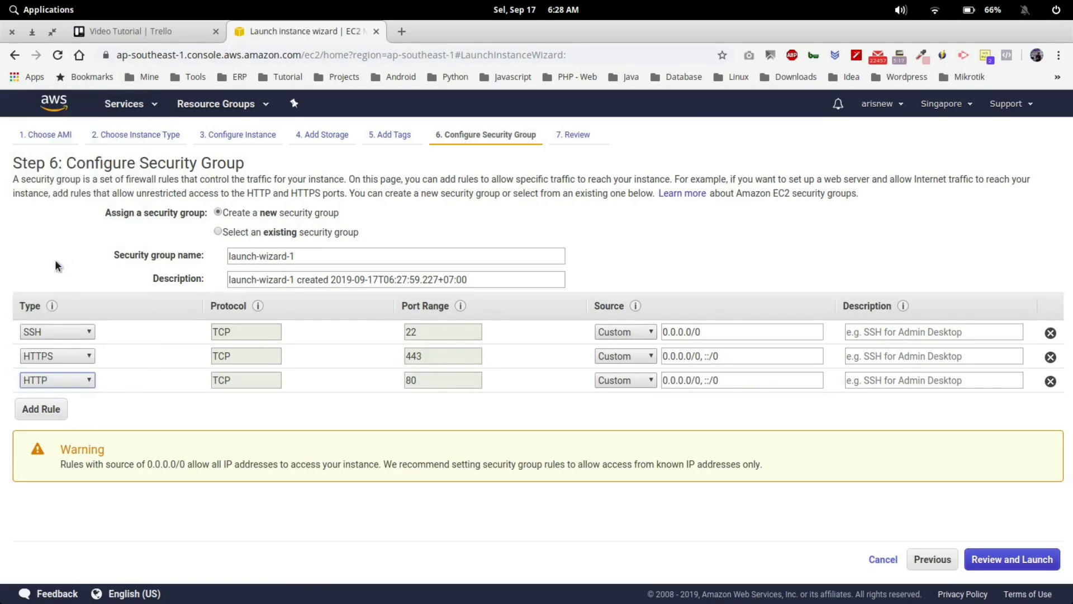
Add a custom TCP rule to the security group with port range 8069.
click(42, 409)
click(70, 402)
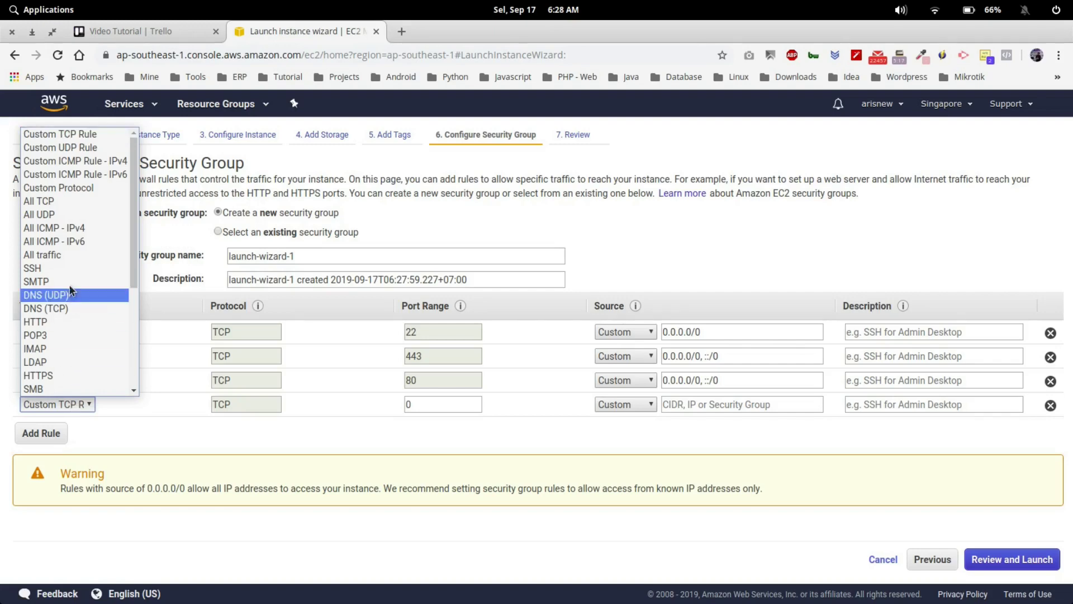
scroll(82, 230, down, 3)
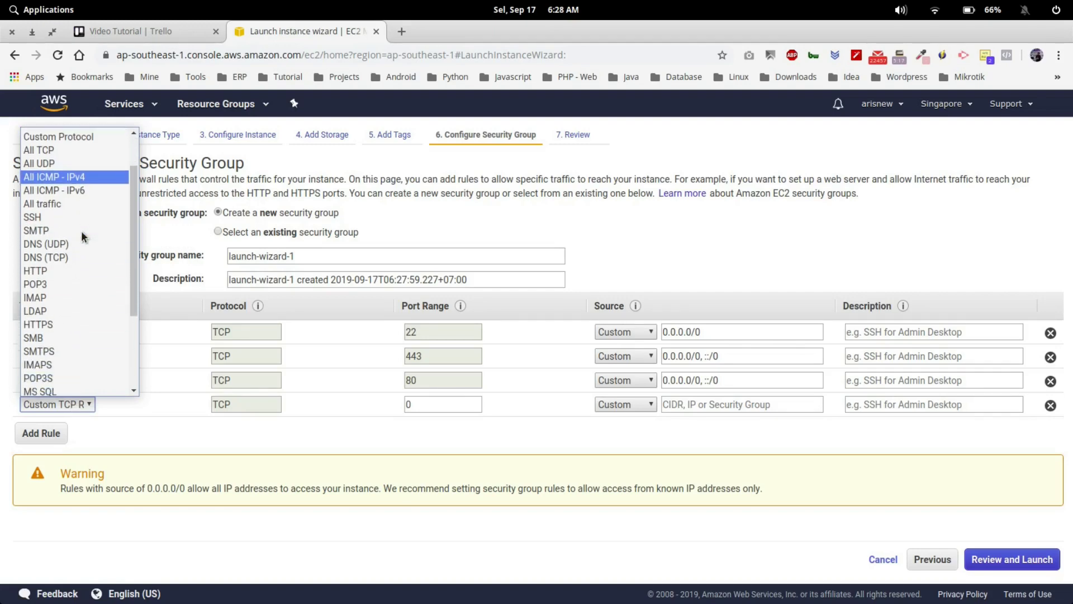
scroll(81, 230, down, 4)
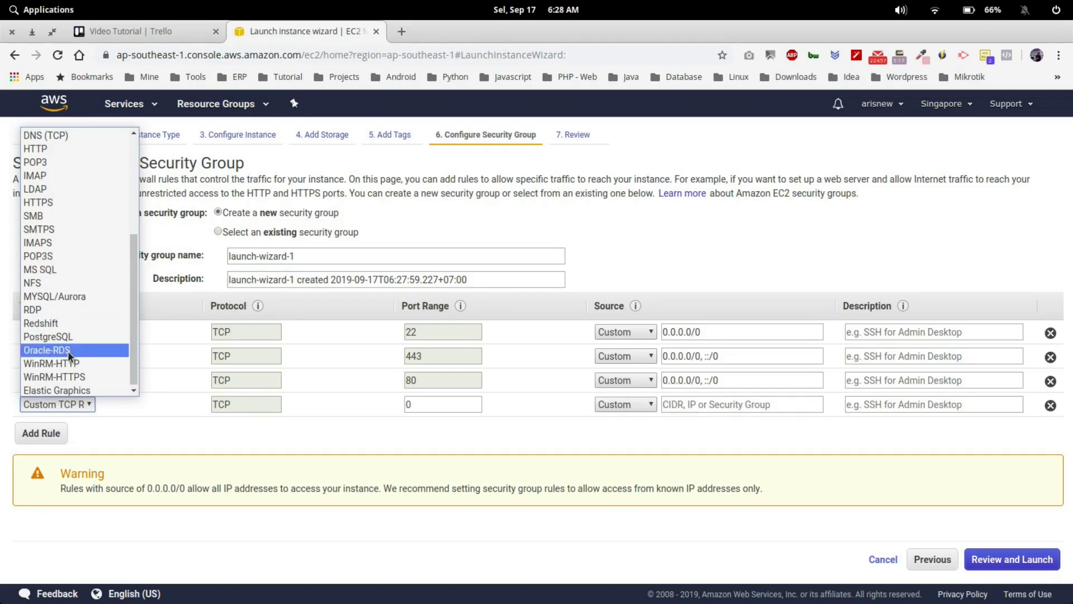
scroll(63, 240, up, 2)
scroll(62, 230, up, 3)
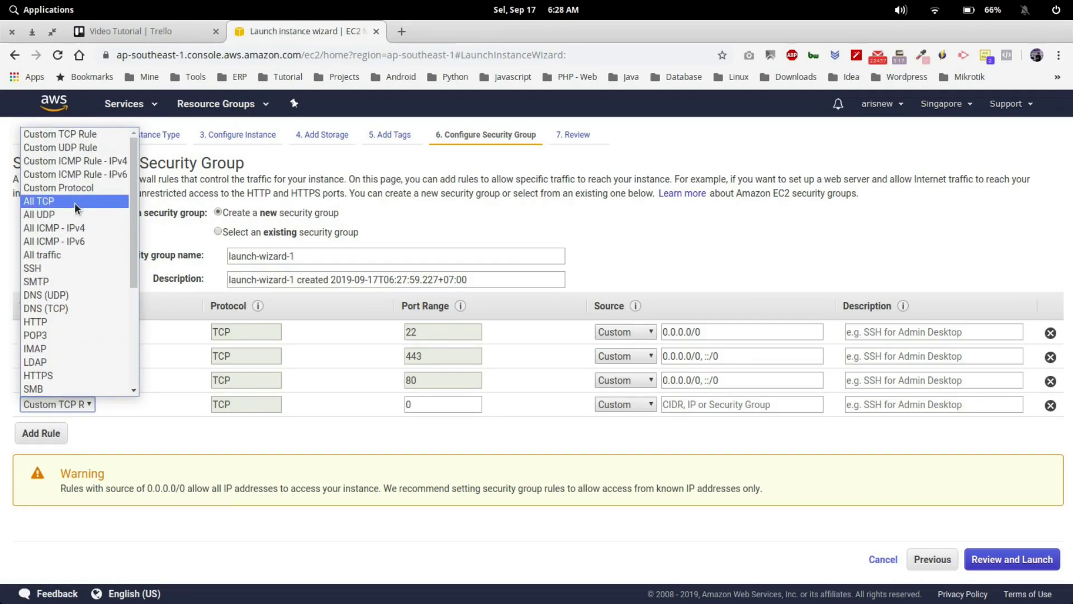
click(89, 134)
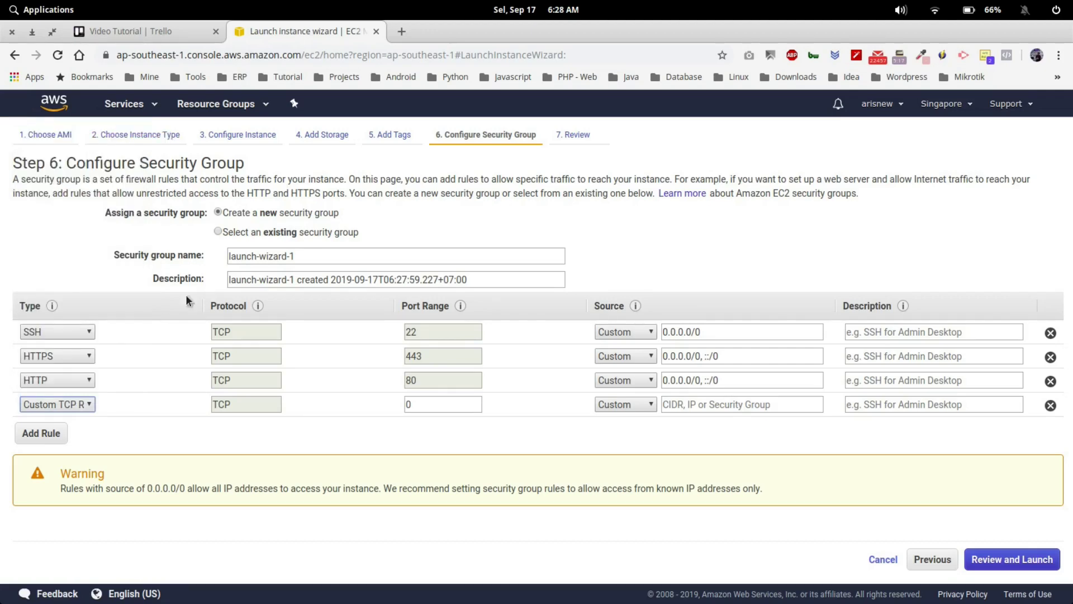
click(436, 406)
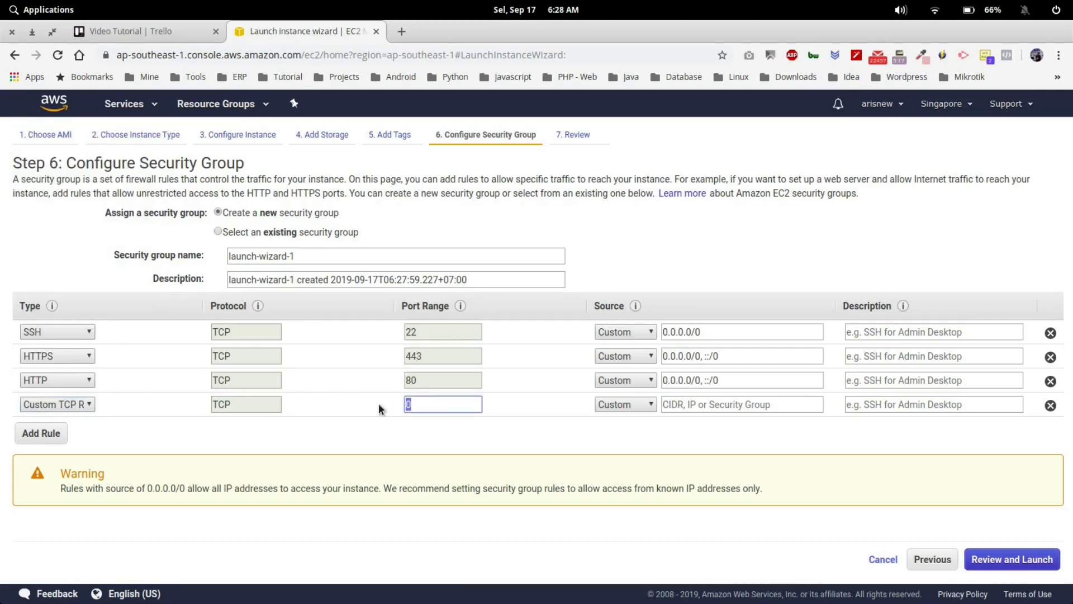
text(8069)
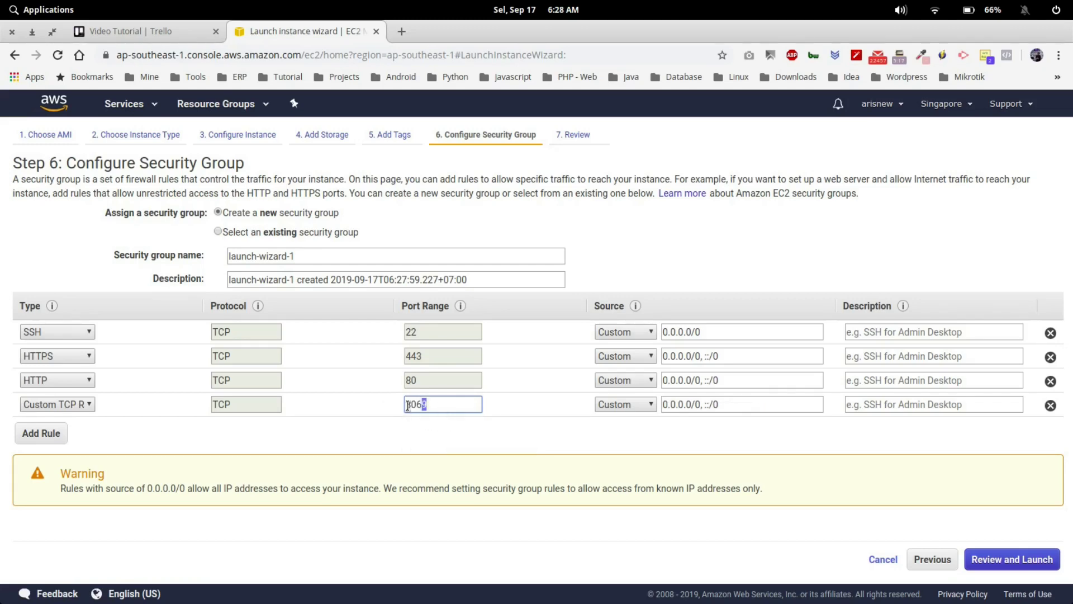
drag(427, 405, 403, 400)
Continue to the launch review, check the instance type and security group rules, and proceed with launching the instance.
click(1007, 559)
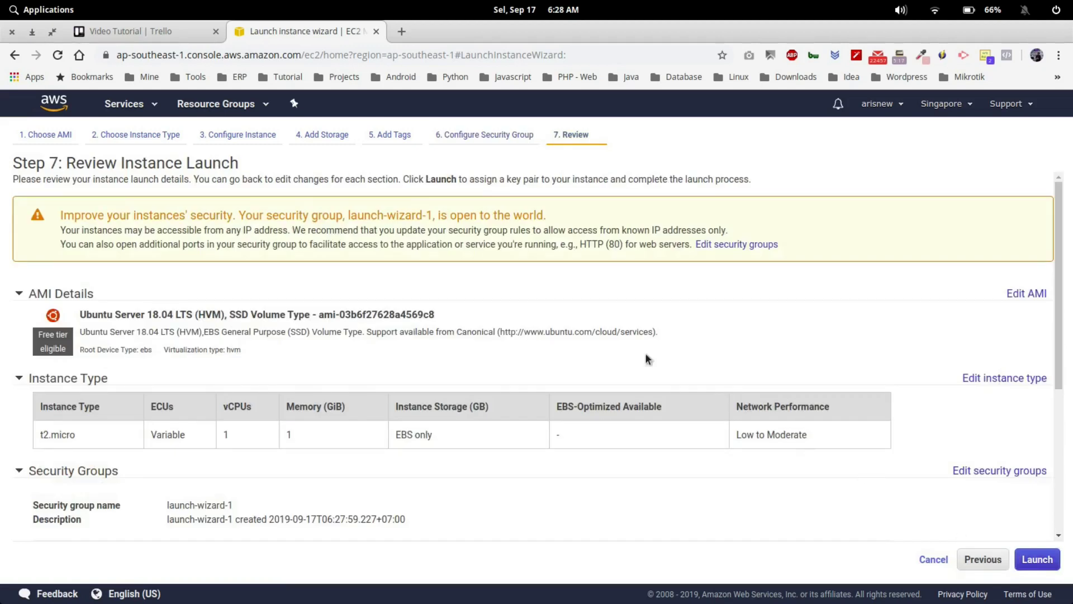
scroll(561, 344, down, 2)
scroll(562, 342, down, 3)
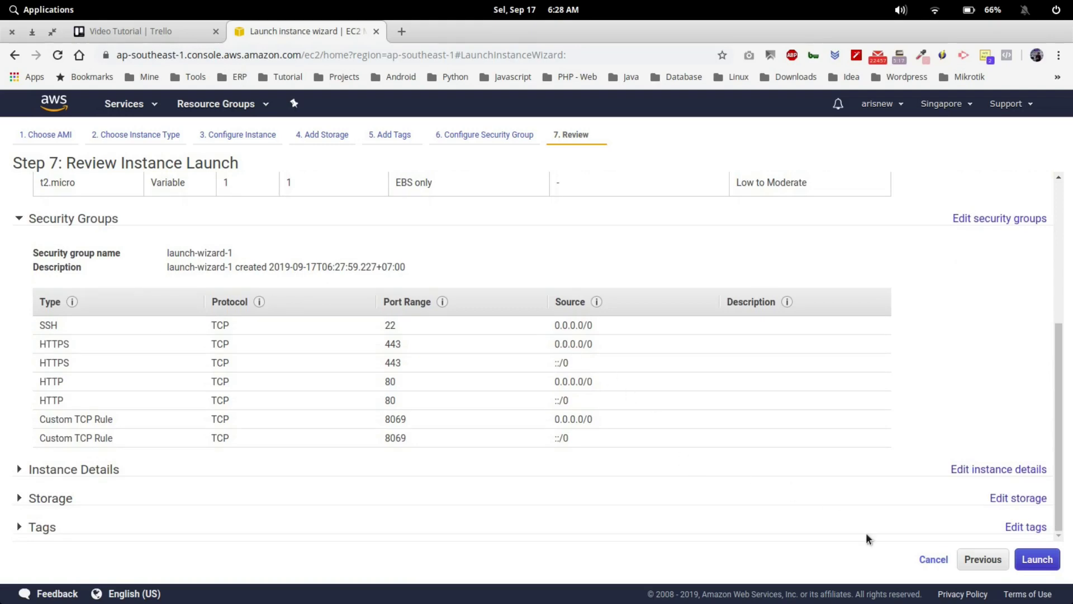
click(1038, 563)
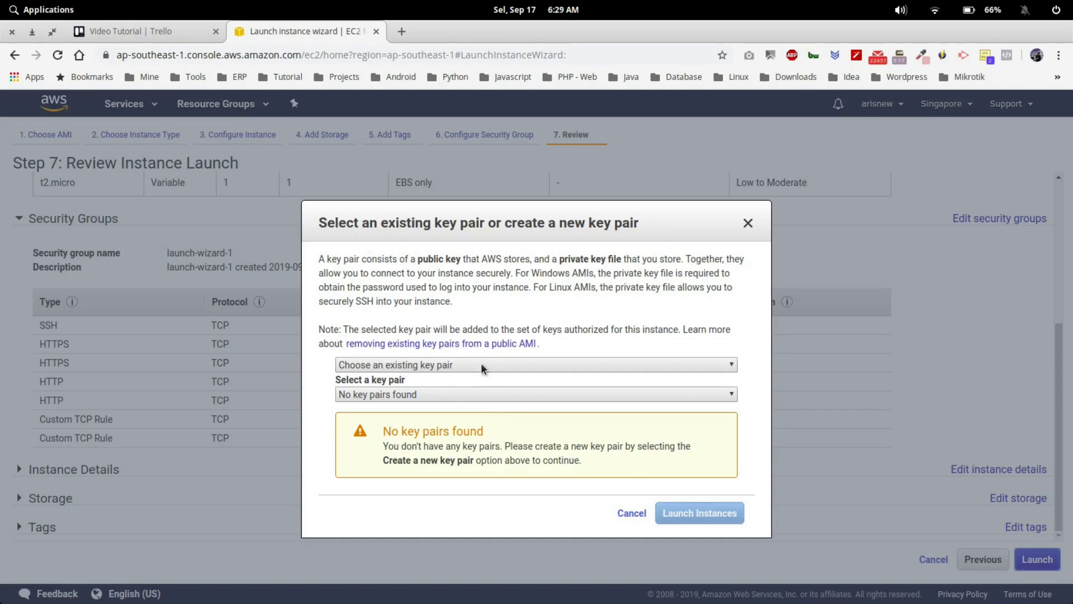
Create a new key pair named aris-aws and download its private key file.
drag(381, 431, 480, 435)
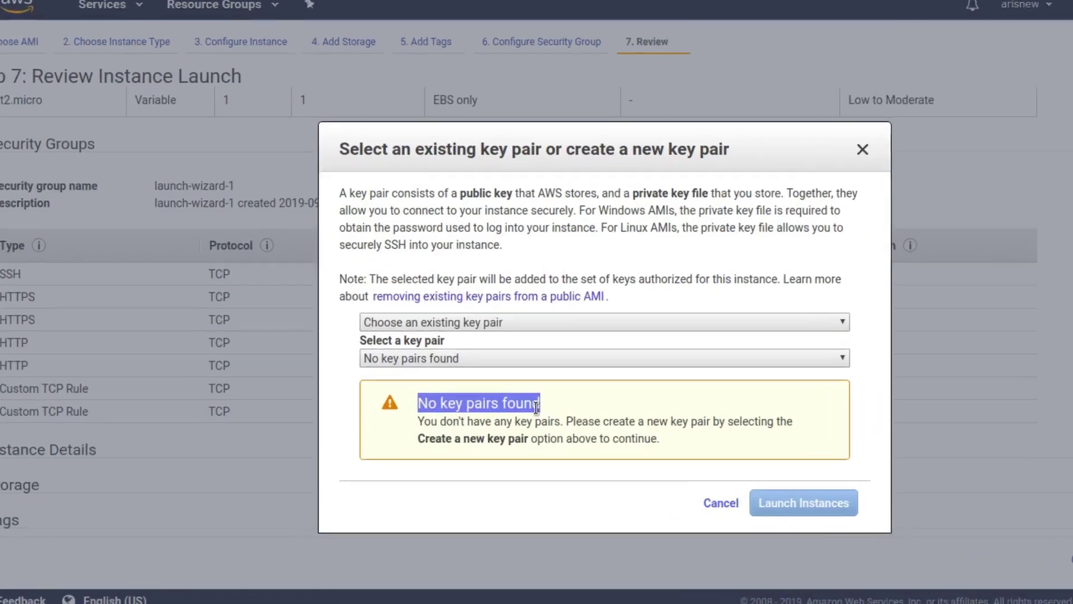
click(570, 407)
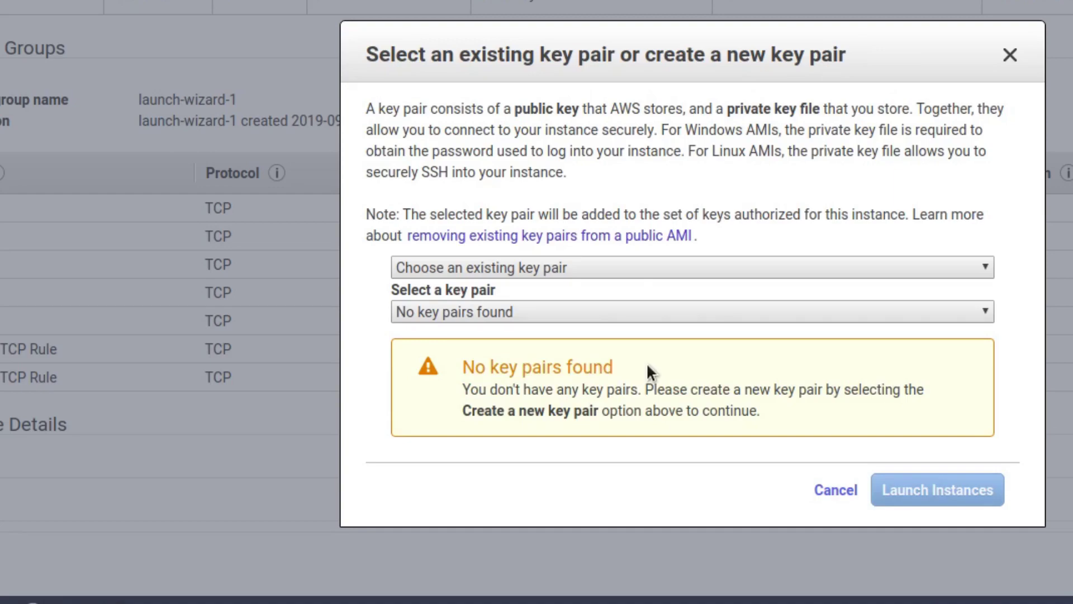
click(523, 269)
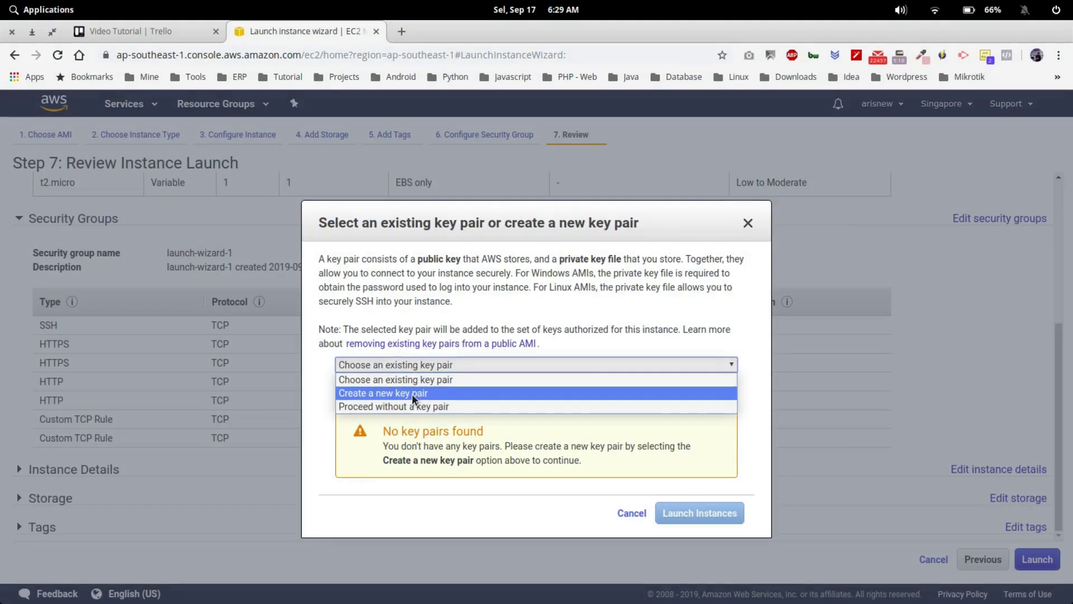
click(479, 335)
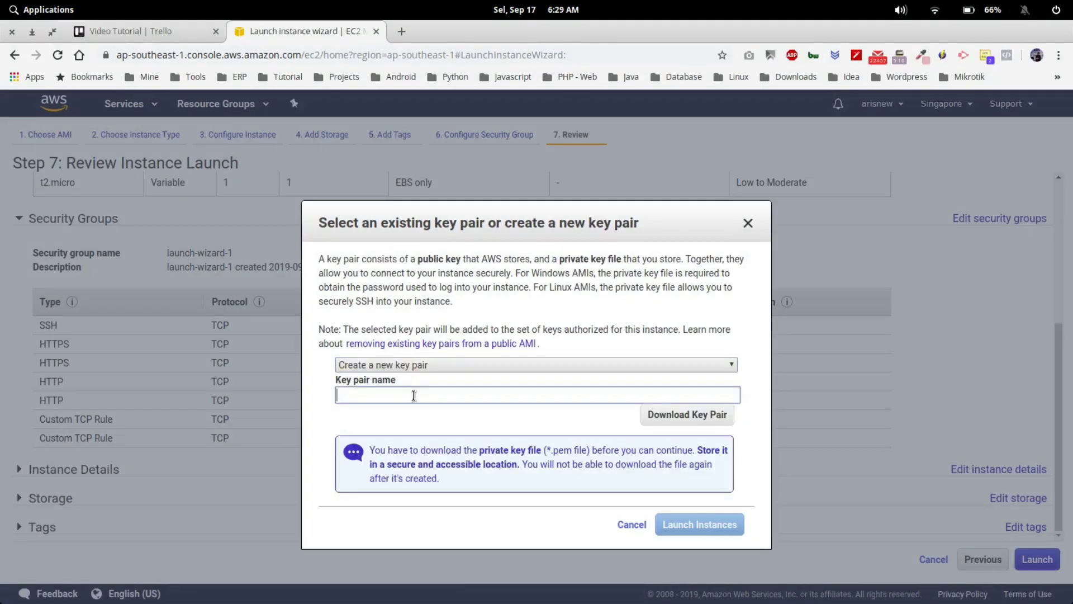
text(aris-aws)
click(699, 416)
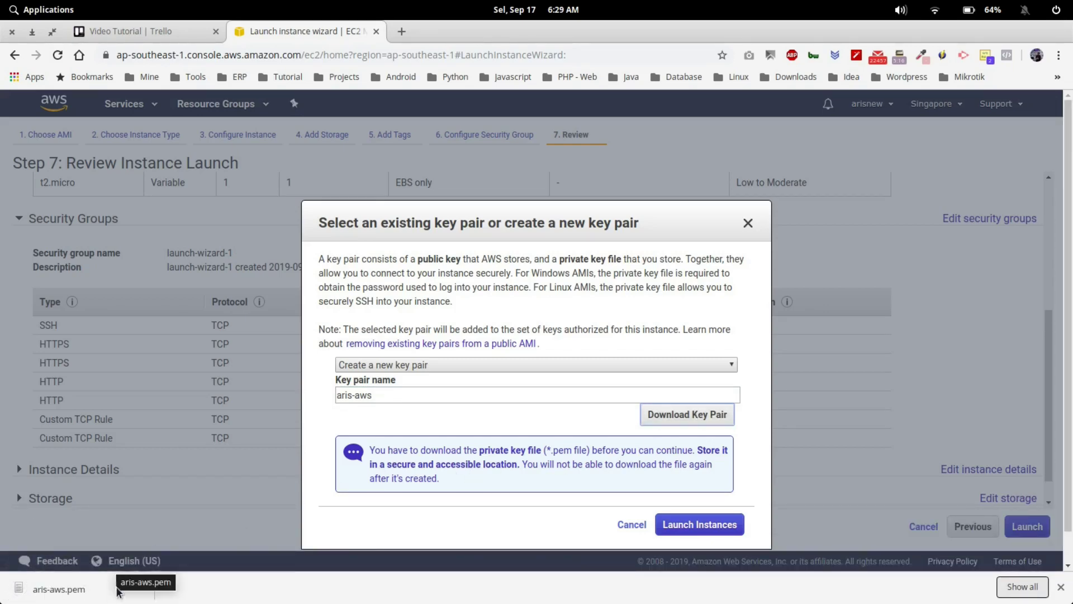
Try to show the downloaded aris-aws.pem in its folder, and close the editor windows that open.
click(139, 587)
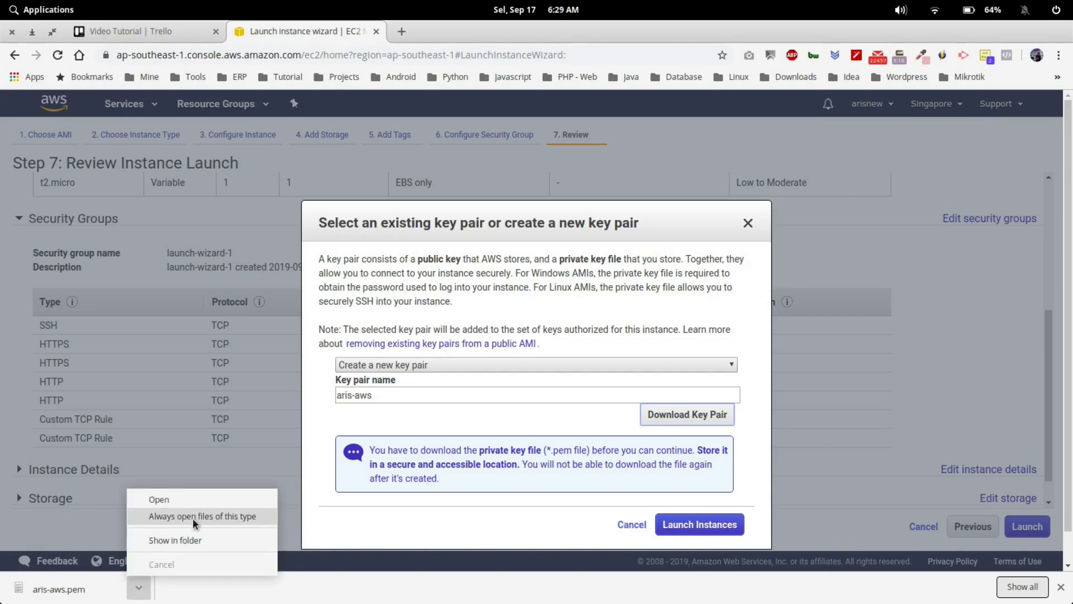
click(195, 541)
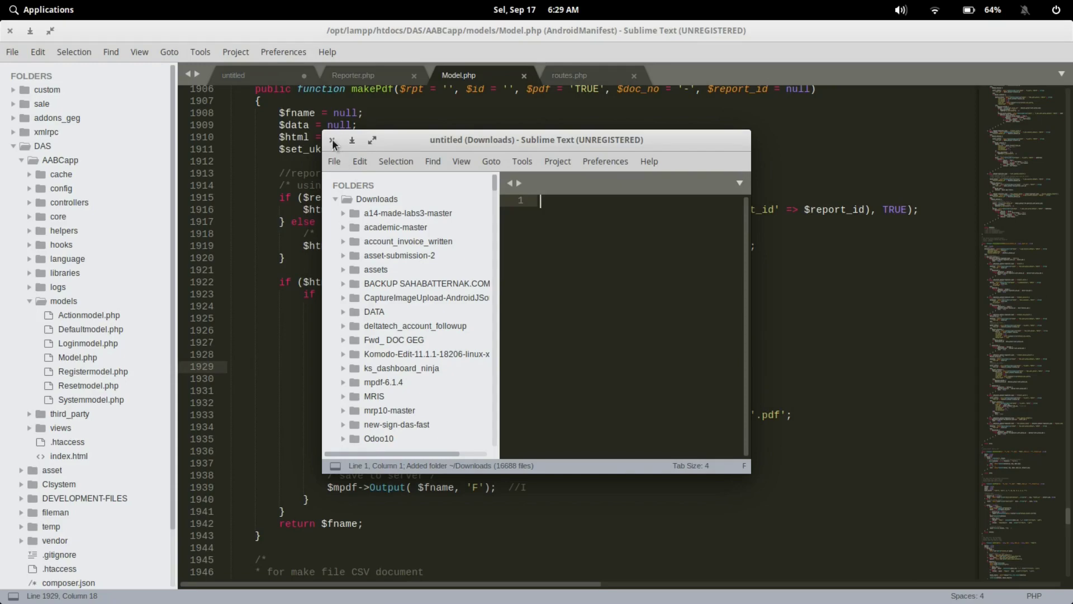
click(151, 80)
click(11, 31)
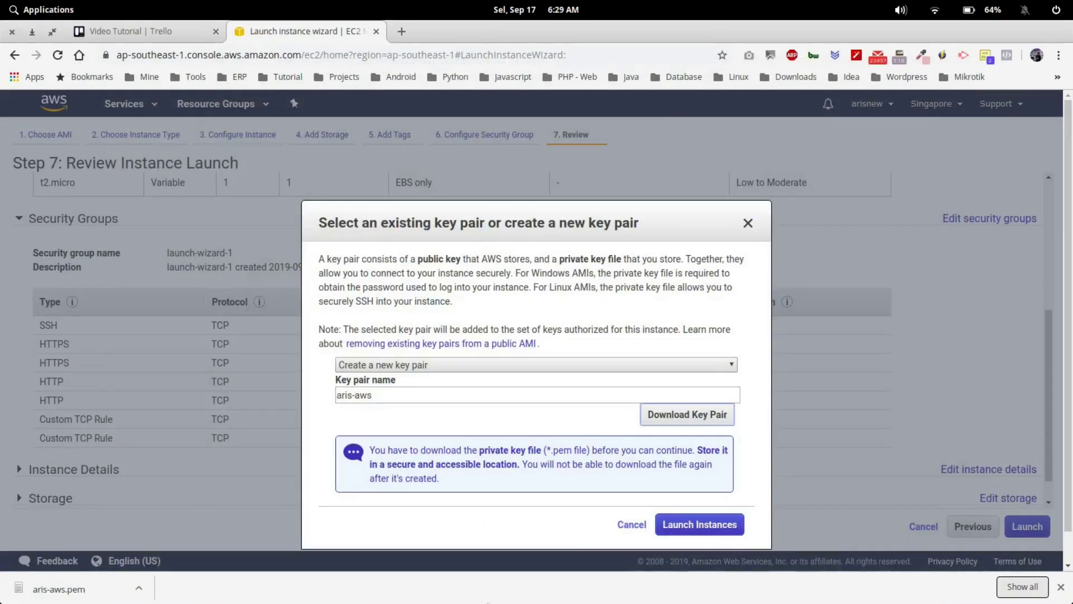
Switch to the file manager, locate aris-aws.pem in the Downloads folder, and cut it.
click(495, 595)
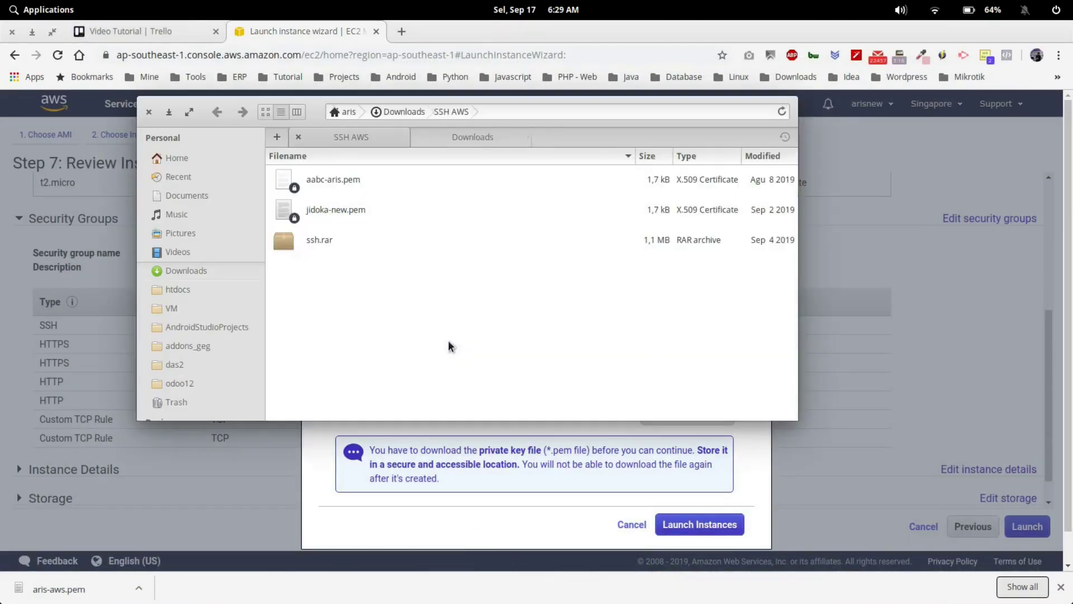
click(223, 274)
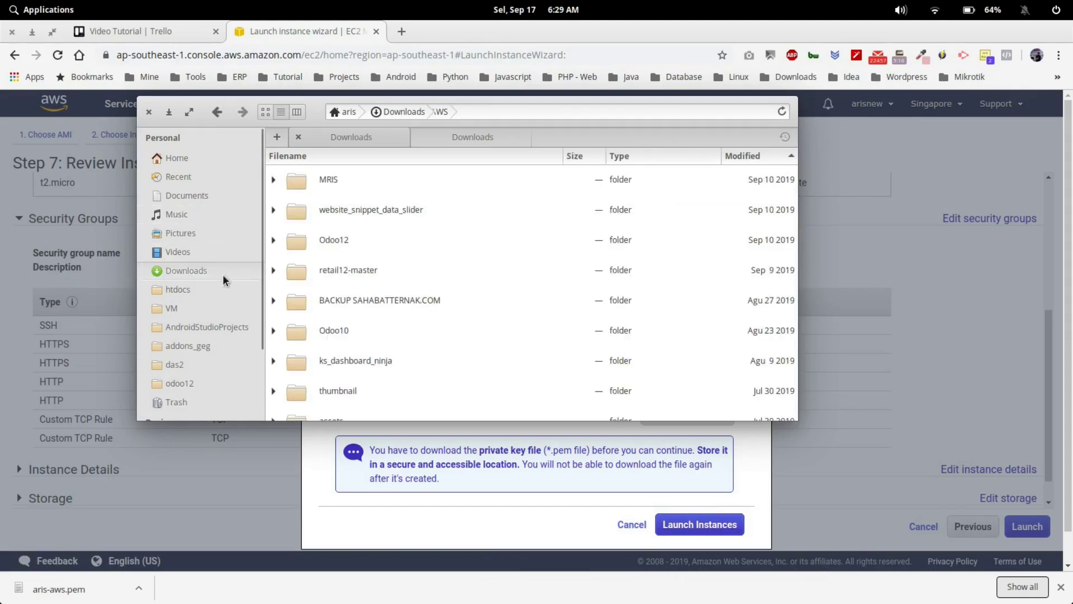
scroll(369, 320, down, 6)
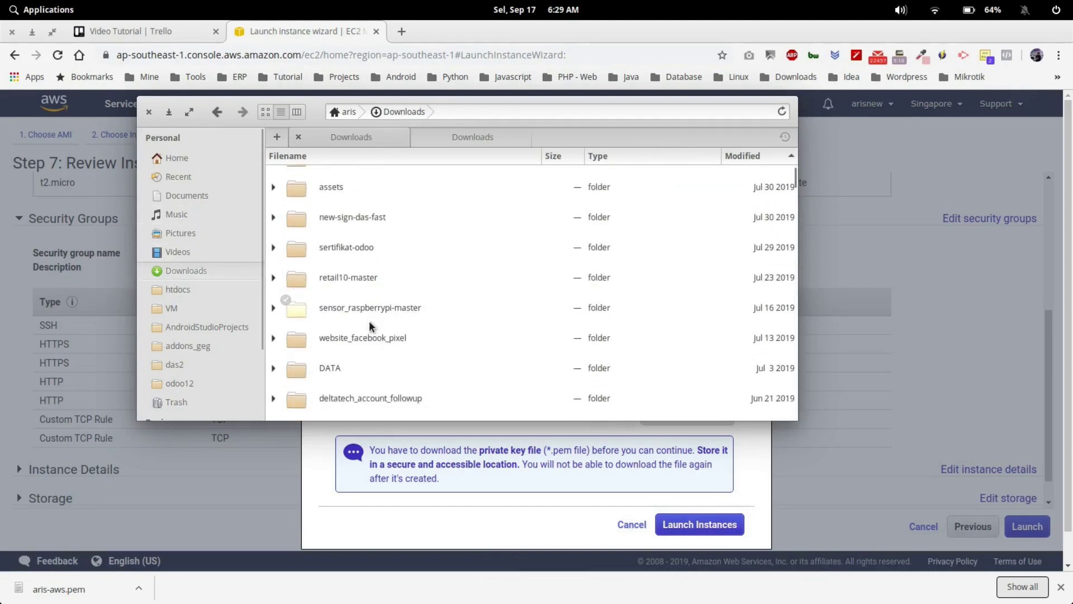
scroll(369, 320, down, 10)
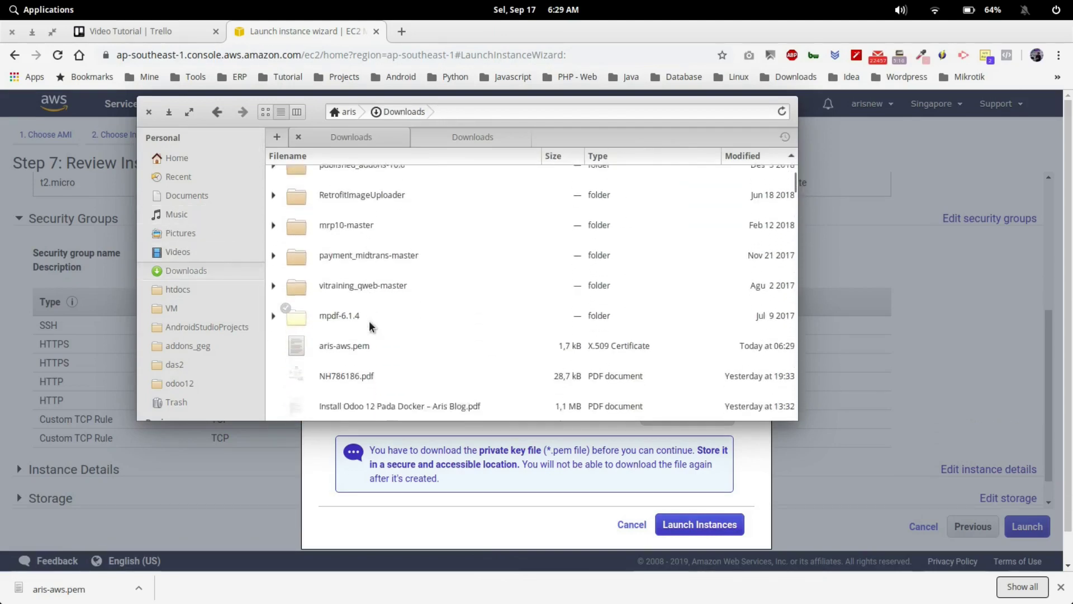
scroll(369, 321, up, 1)
click(364, 268)
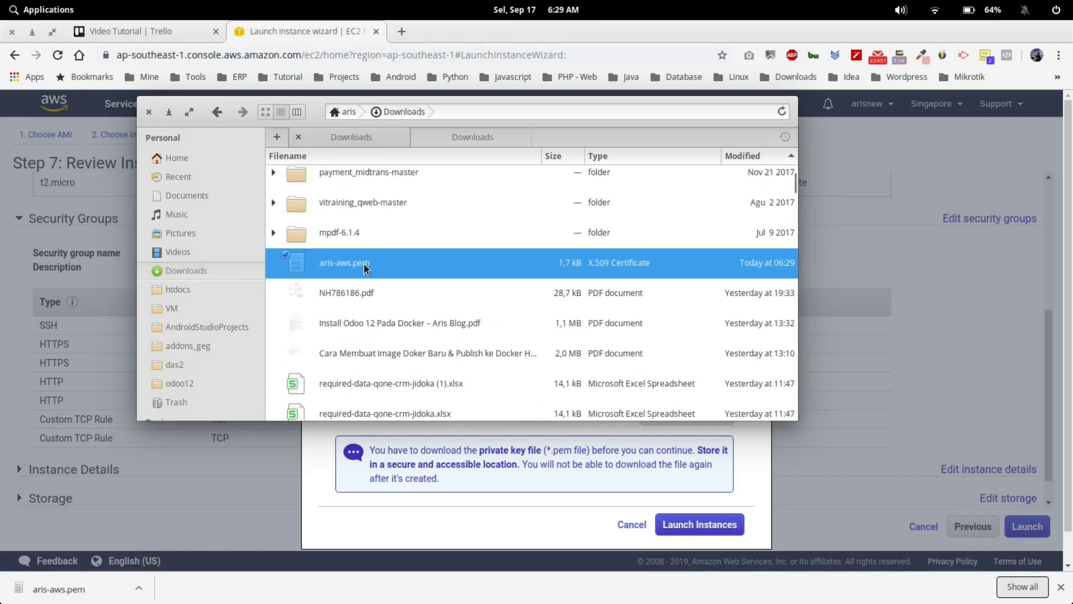
right_click(364, 267)
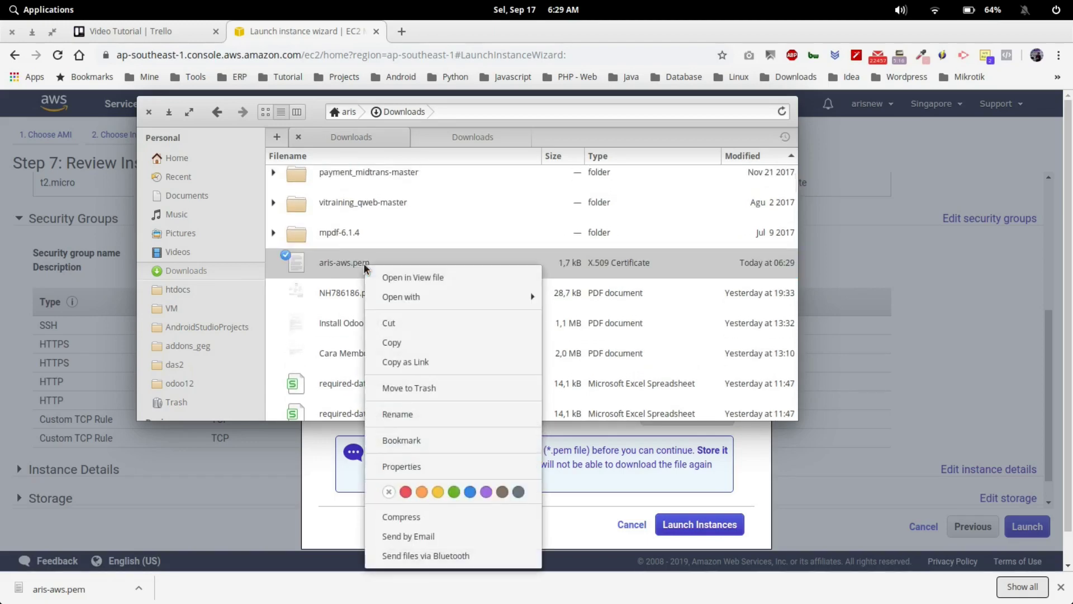
click(424, 322)
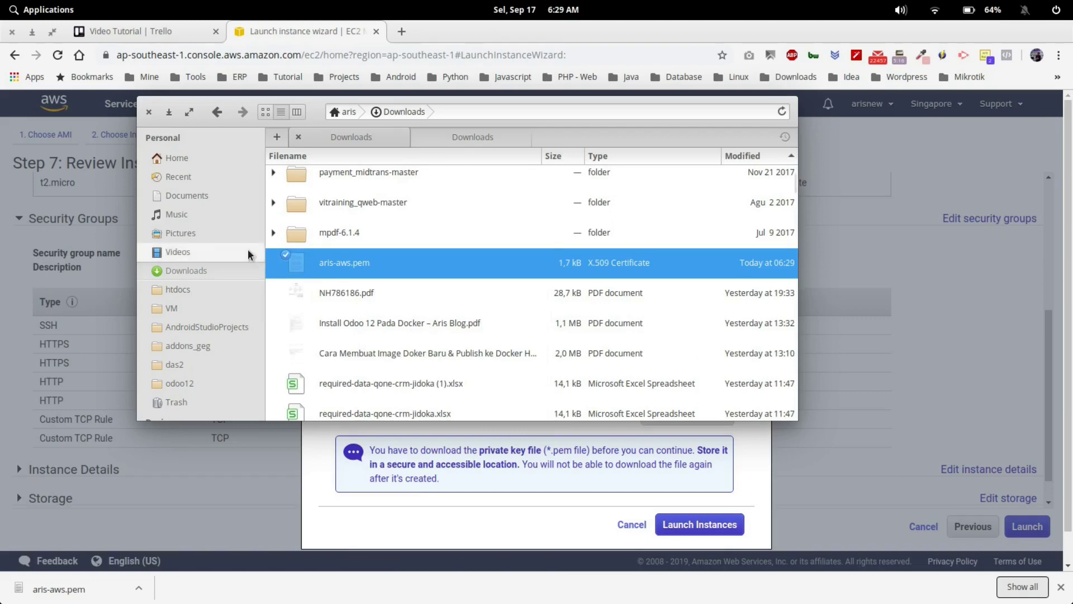
Paste the cut aris-aws.pem file into the SSH AWS folder inside Documents.
click(207, 197)
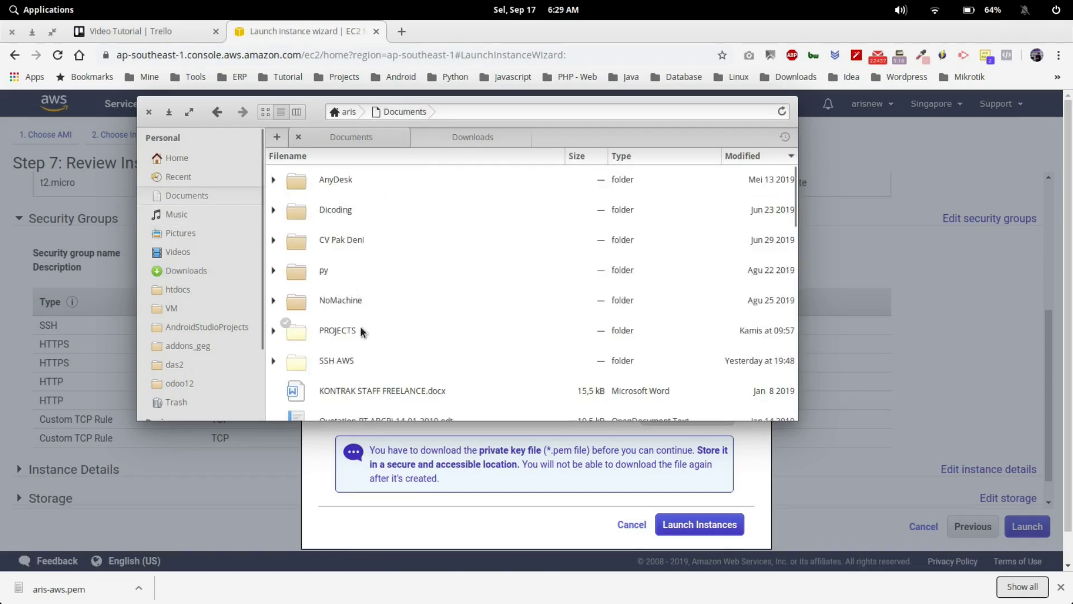
double_click(354, 360)
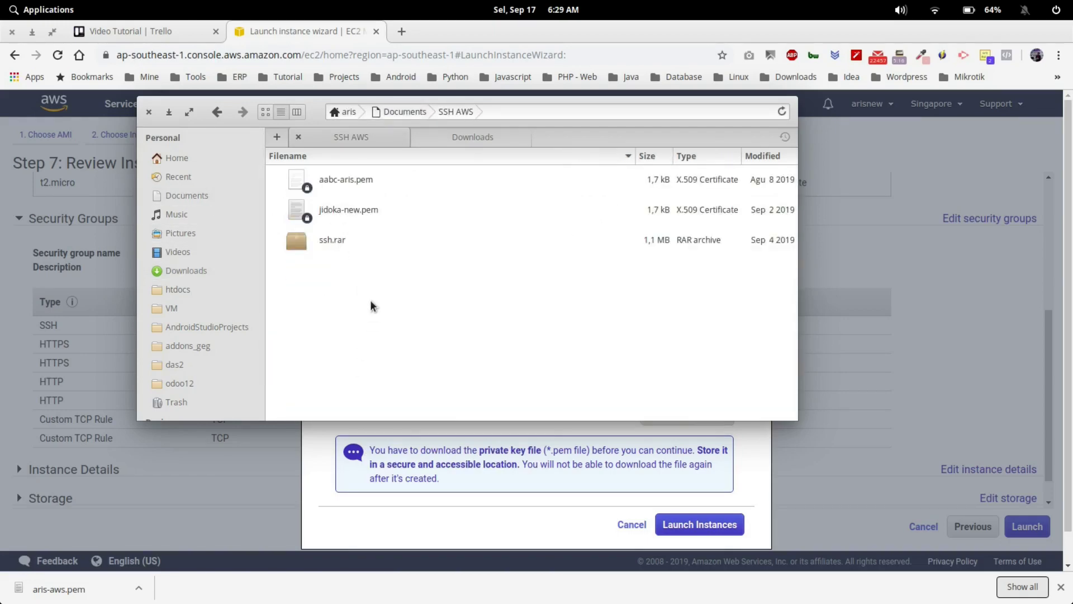
right_click(370, 302)
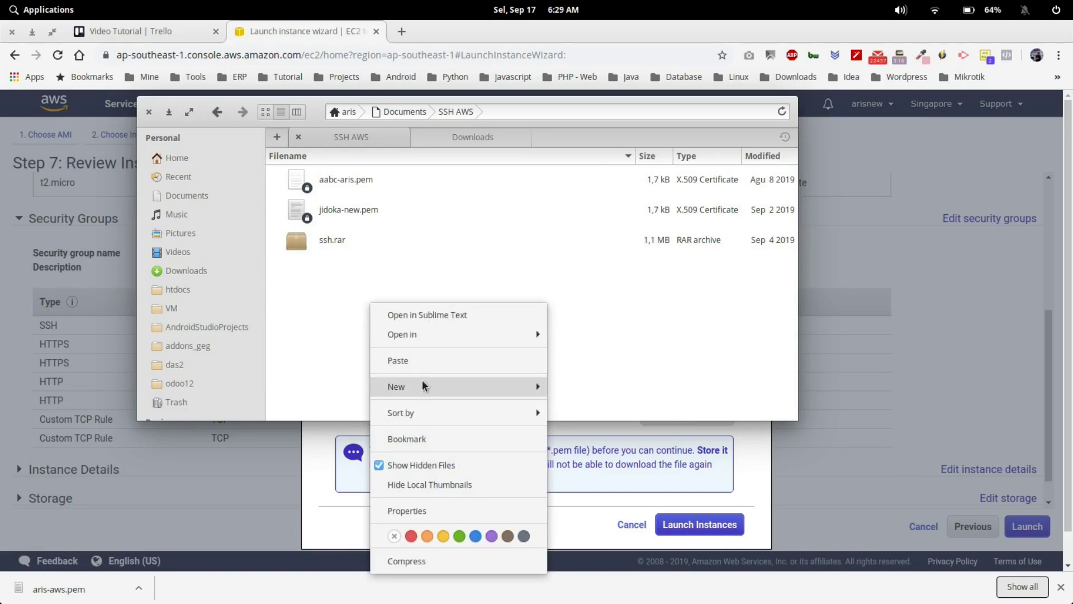
click(421, 359)
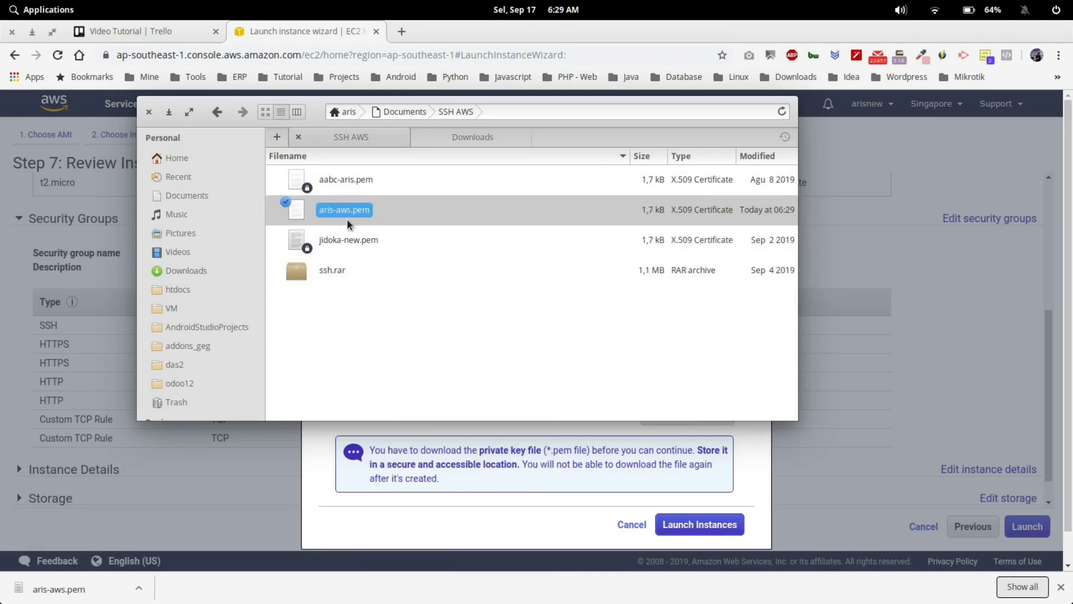
Switch back to the browser, launch the instance with the aris-aws key pair, and review the launch status.
click(498, 524)
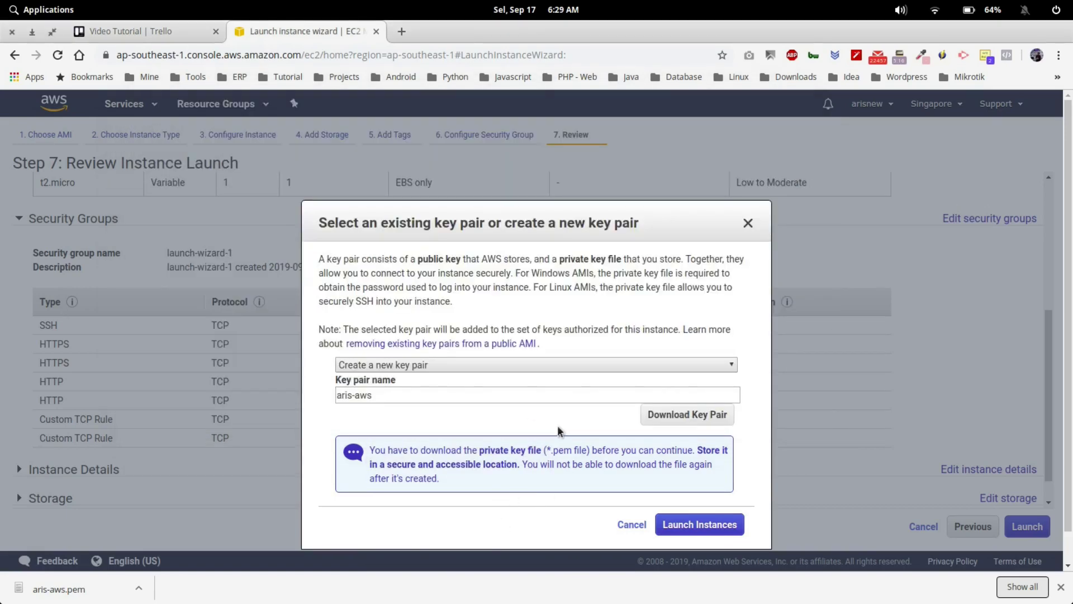
click(694, 528)
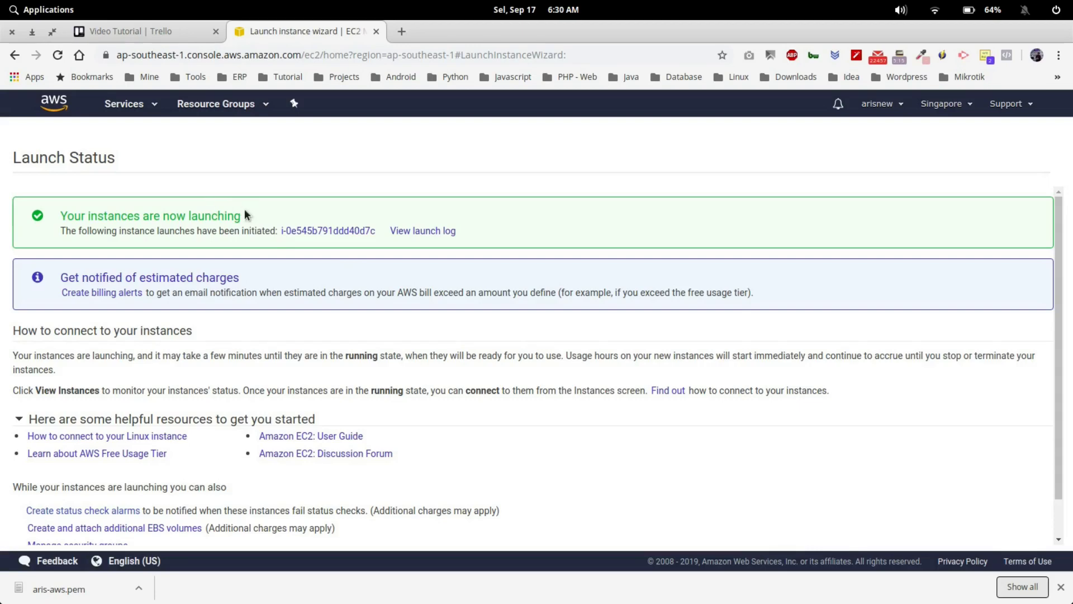
drag(243, 215, 62, 218)
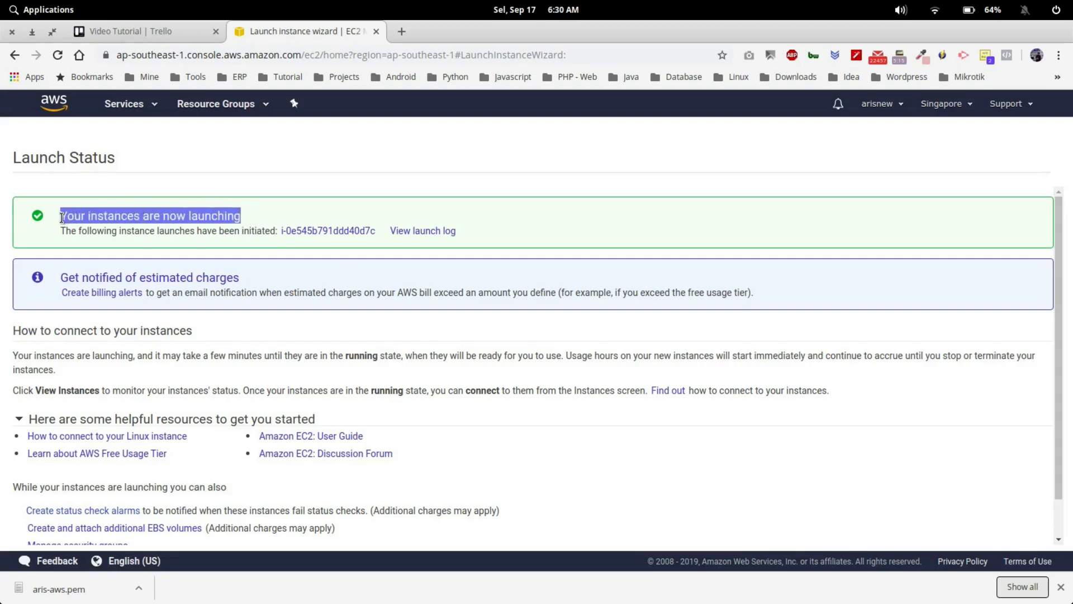
click(320, 257)
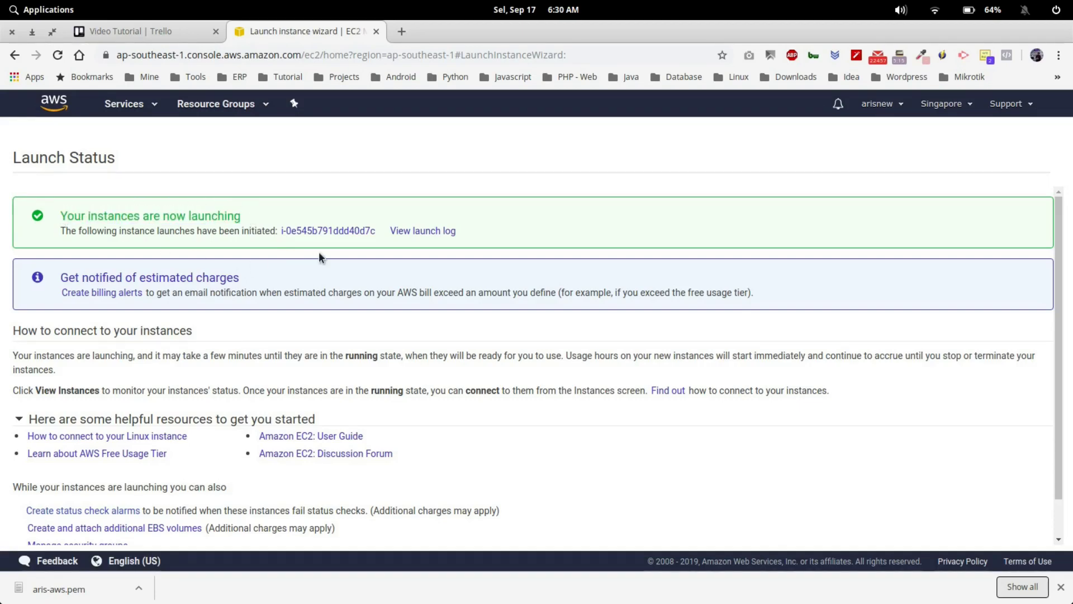
scroll(337, 319, down, 1)
scroll(337, 319, up, 1)
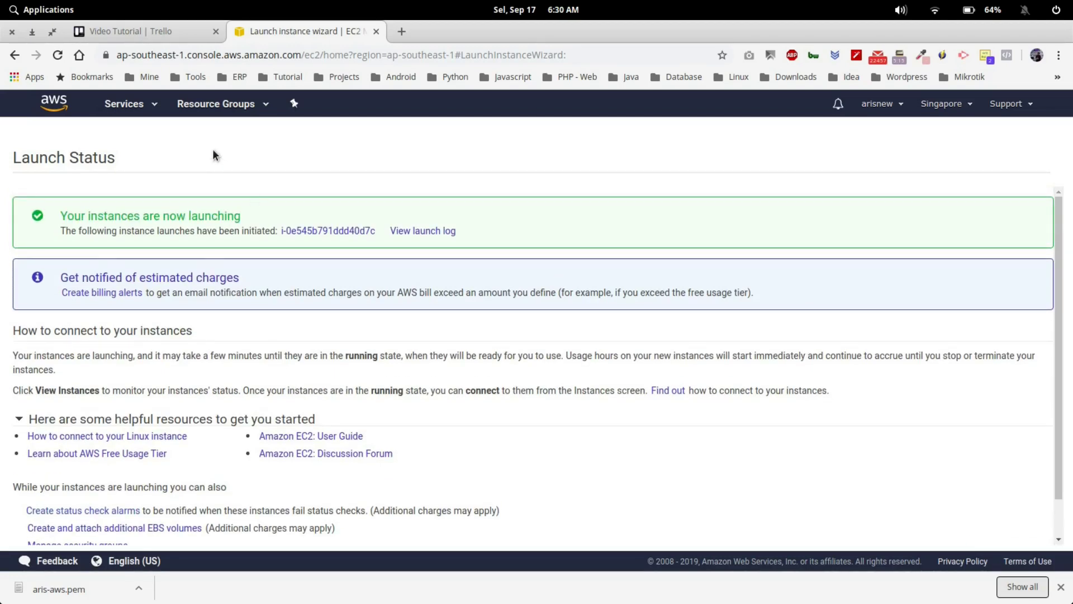
Open the newly launched instance and check its state, status checks, public IP, key name and region.
click(317, 231)
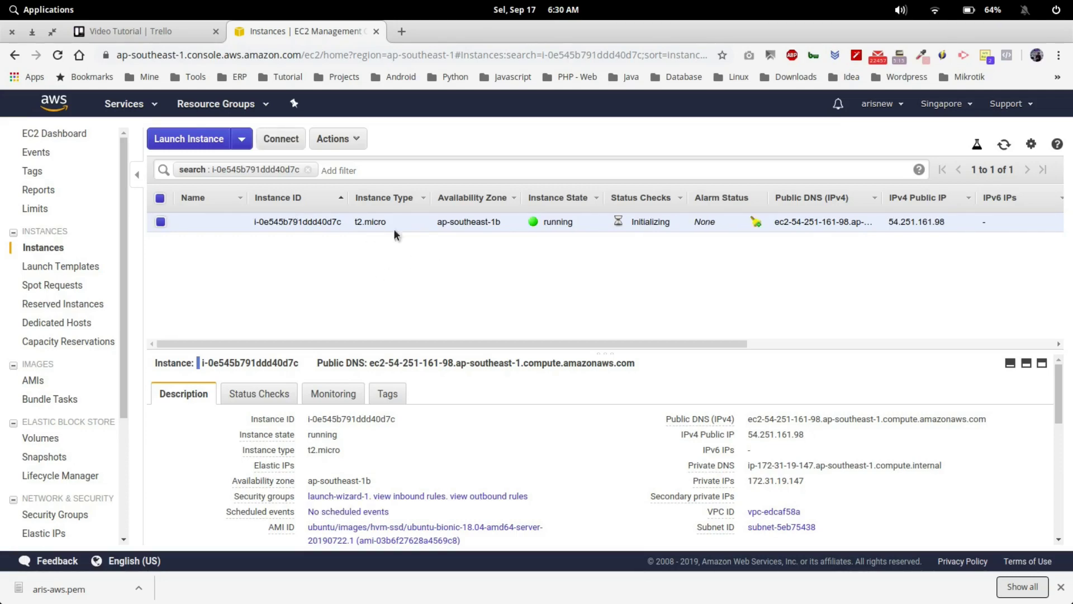
drag(574, 223, 546, 225)
scroll(541, 328, right, 5)
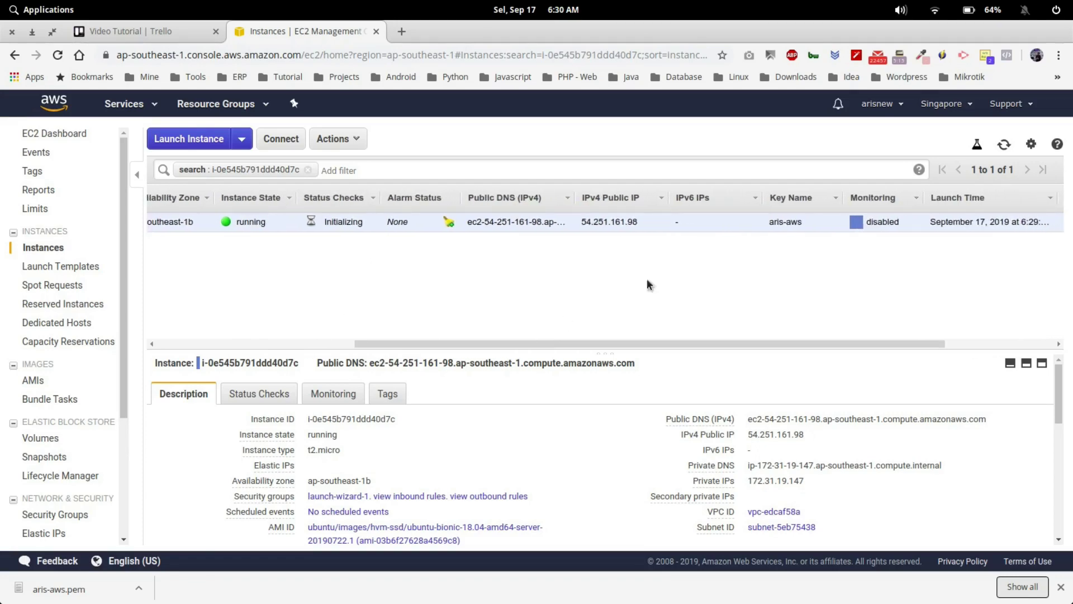
scroll(590, 234, left, 5)
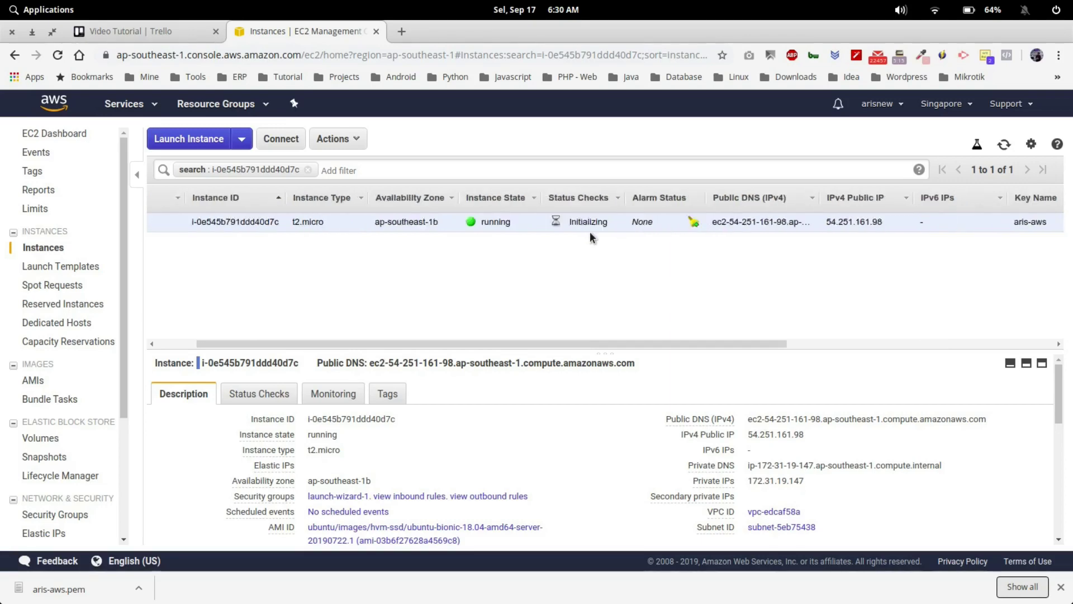
click(949, 105)
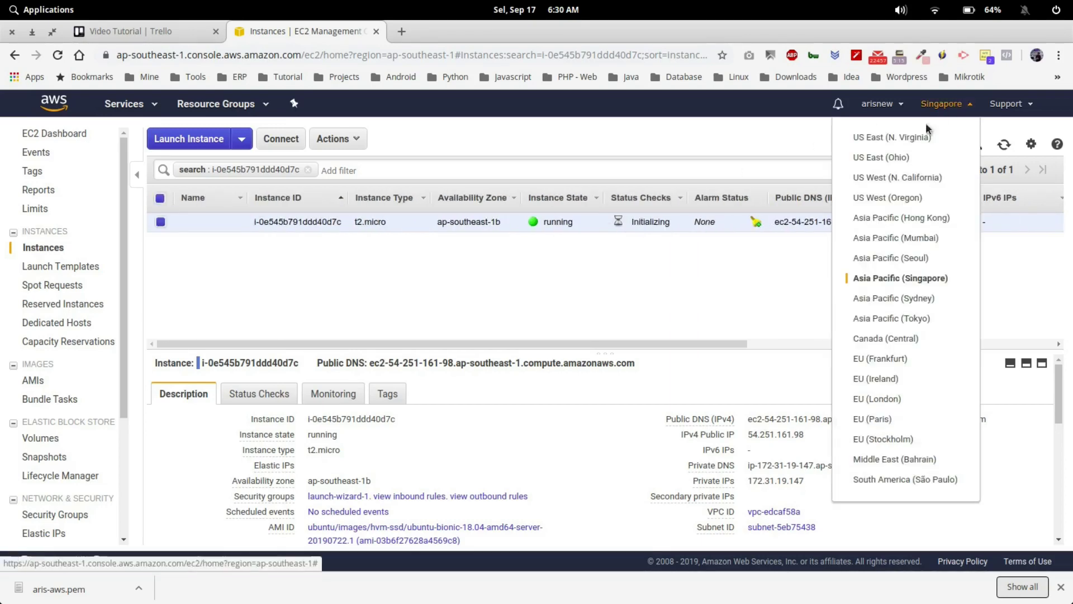
click(740, 288)
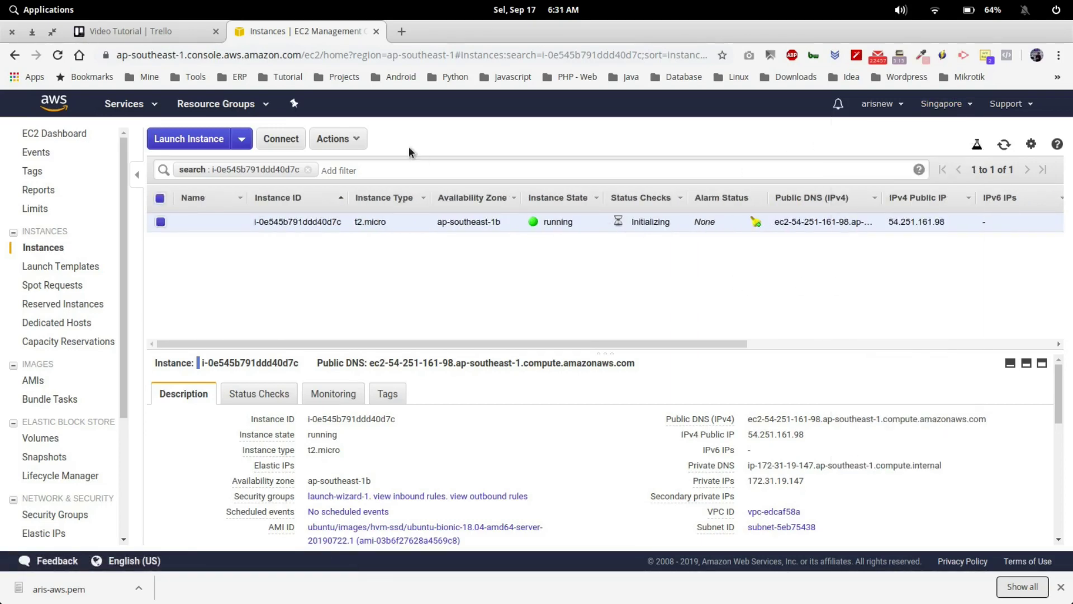
Allocate a new Elastic IP address with VPC scope in the Singapore region.
scroll(89, 354, down, 3)
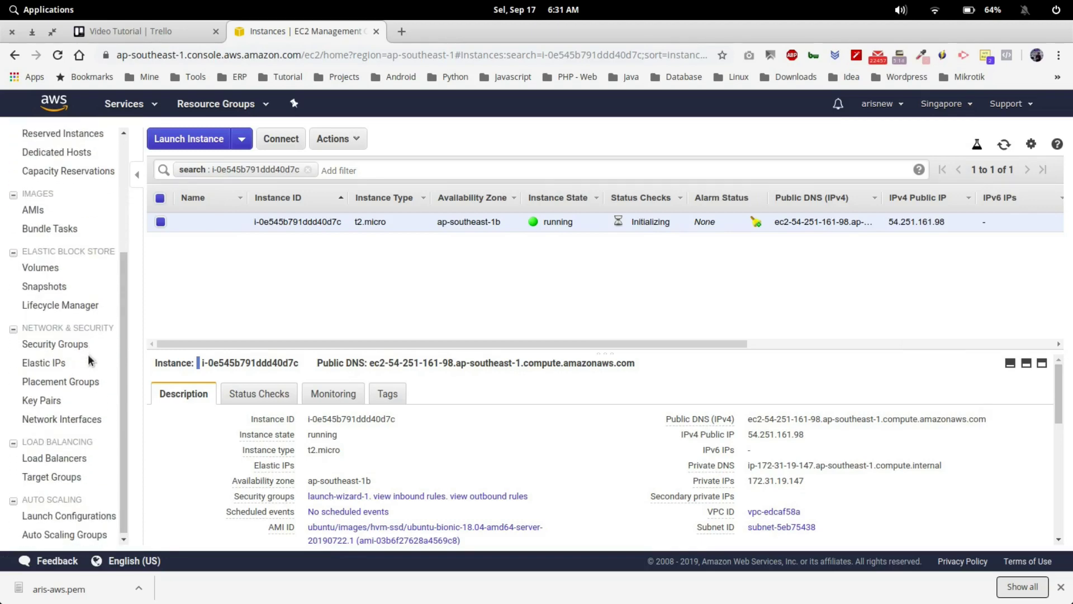
click(48, 365)
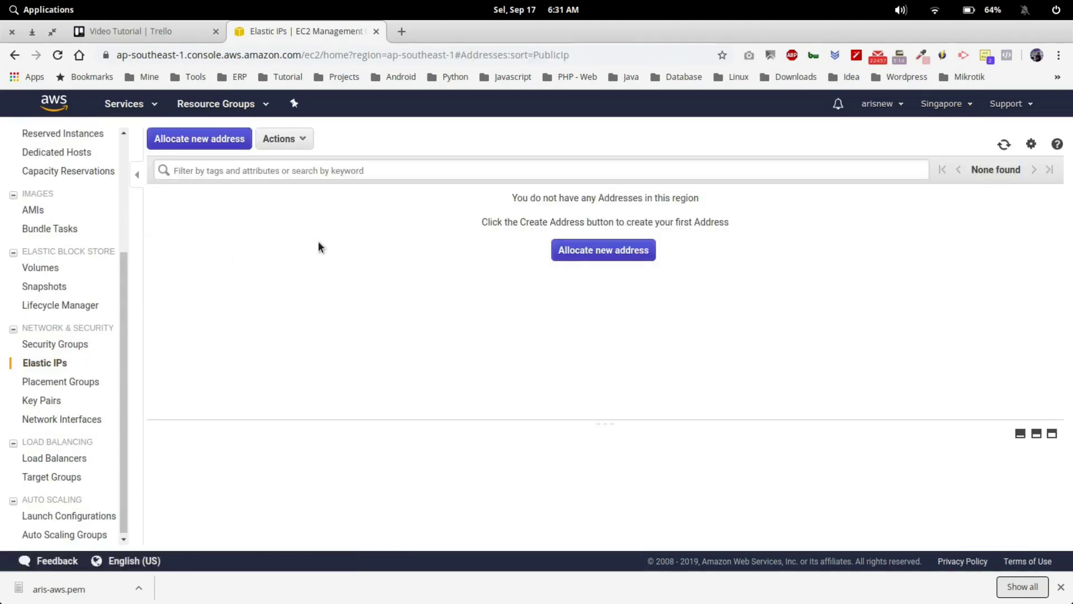
click(604, 249)
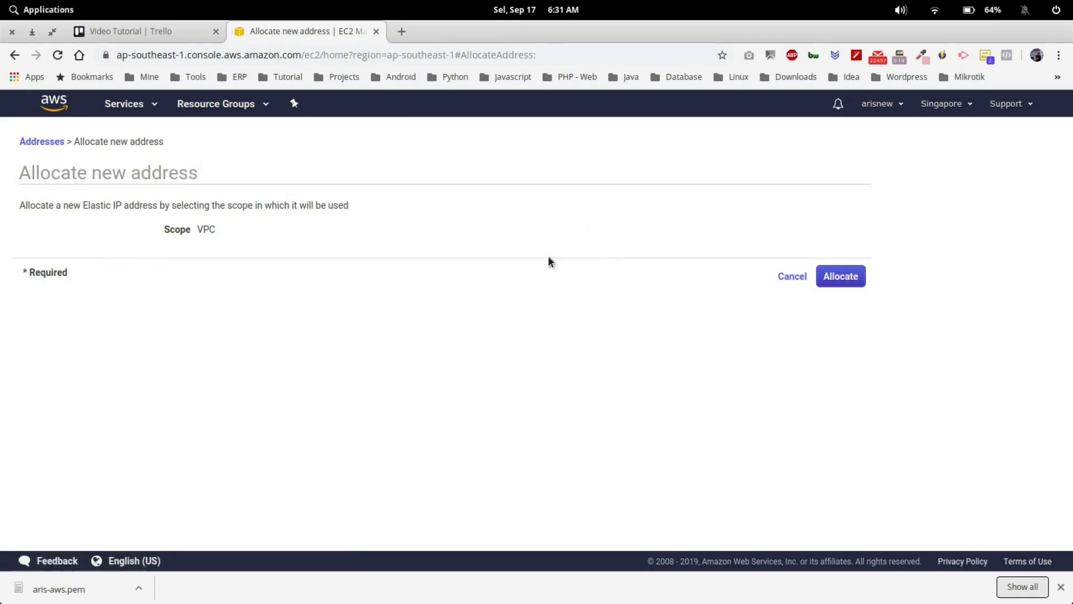
click(843, 277)
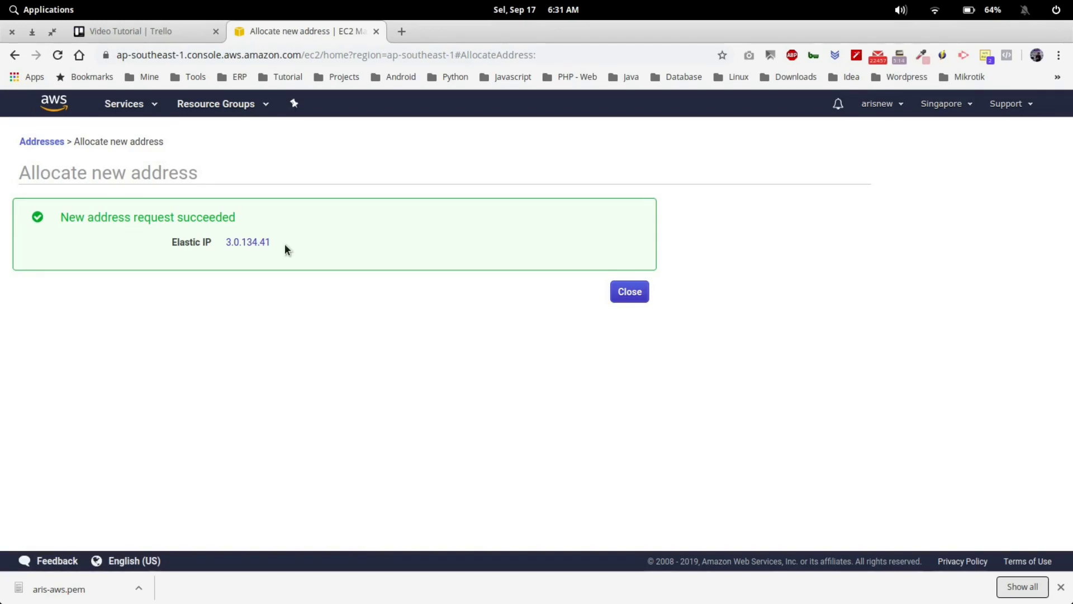
click(629, 292)
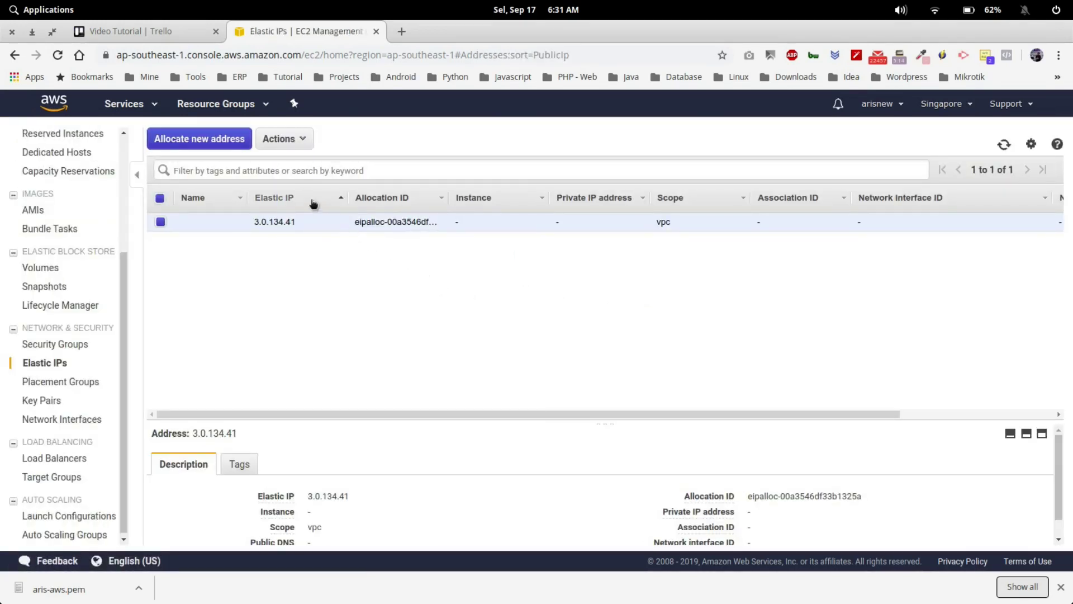
Associate the new Elastic IP with the running instance and private IP 172.31.19.147, allowing reassociation if already attached.
click(293, 145)
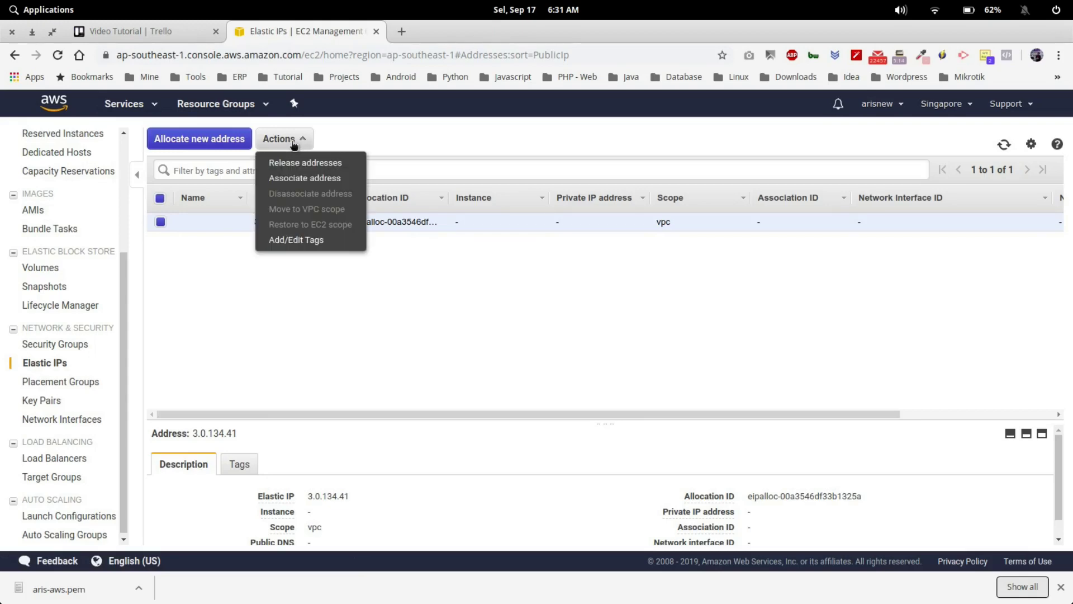
click(322, 178)
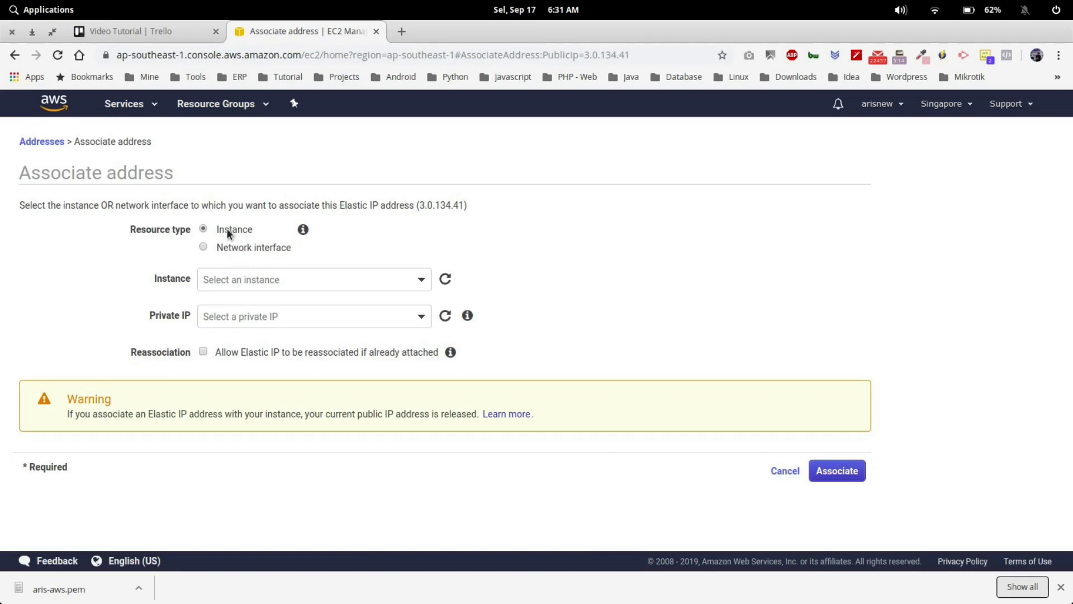
click(283, 280)
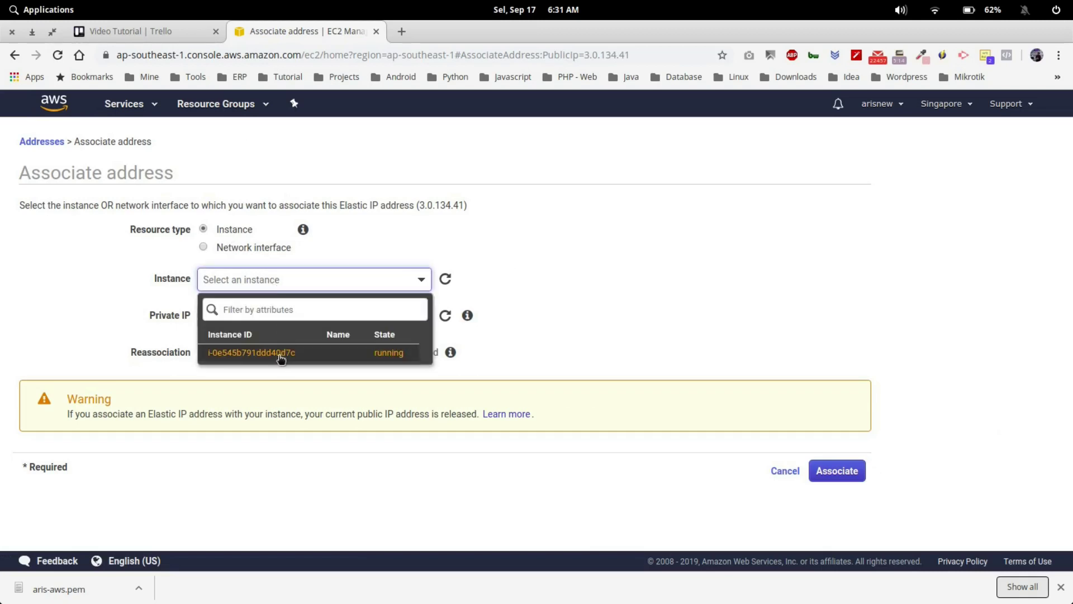
click(279, 354)
click(340, 319)
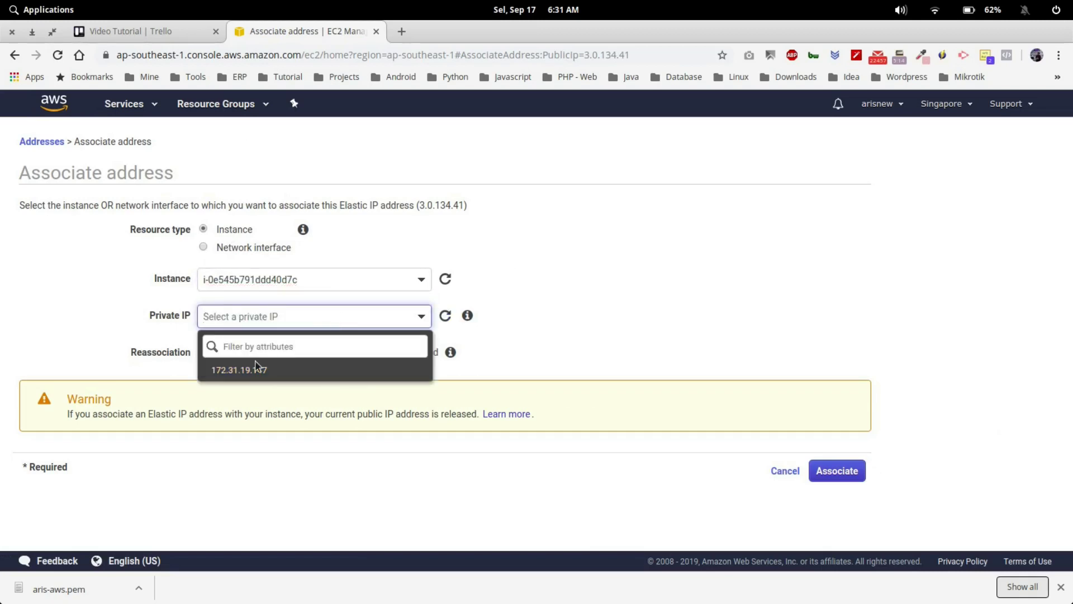
click(244, 371)
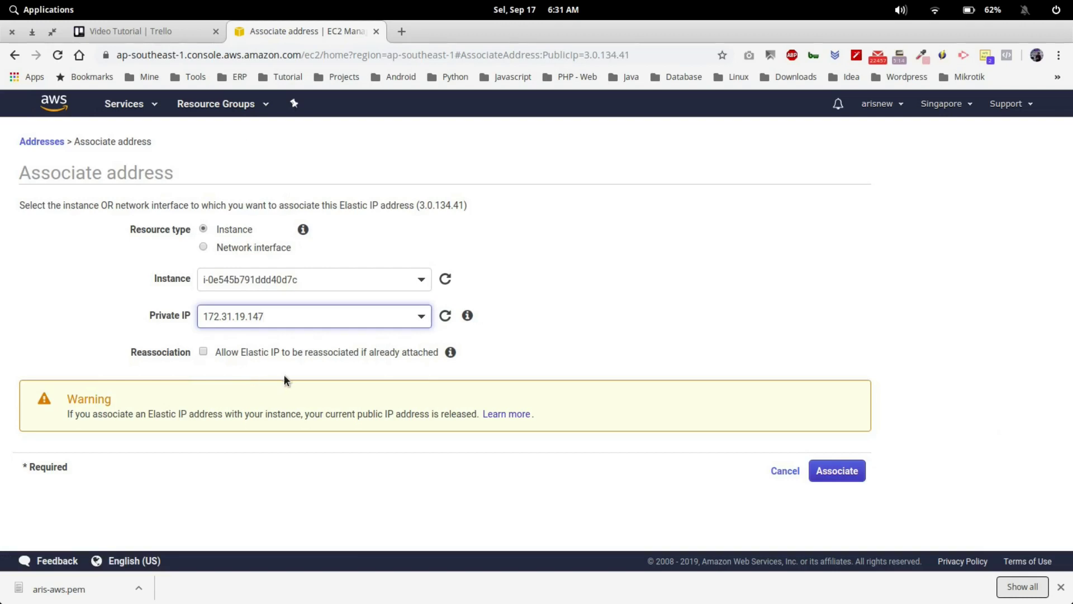
click(203, 352)
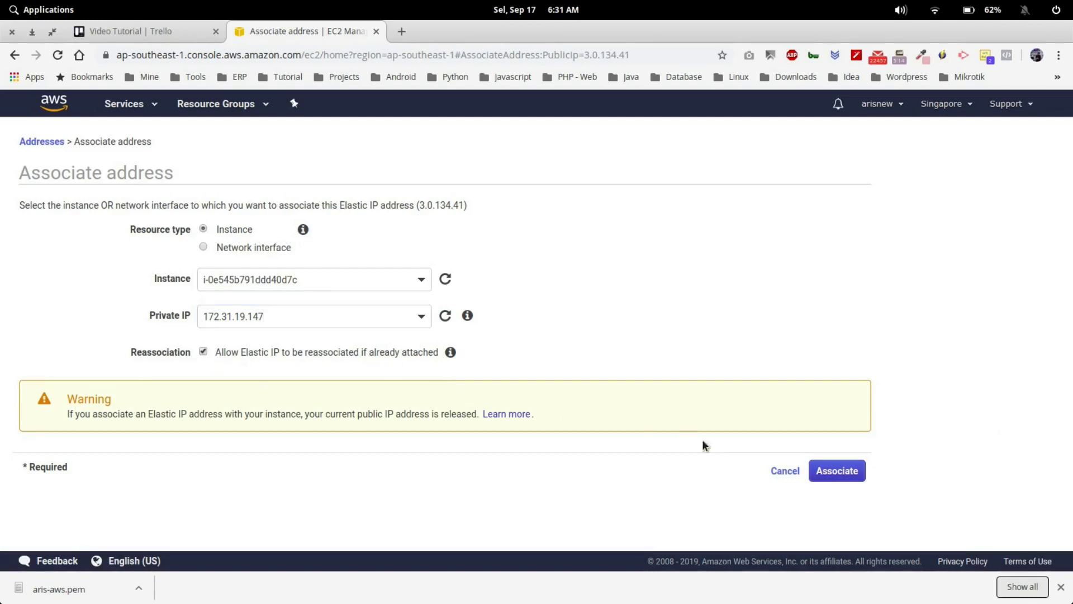
click(838, 472)
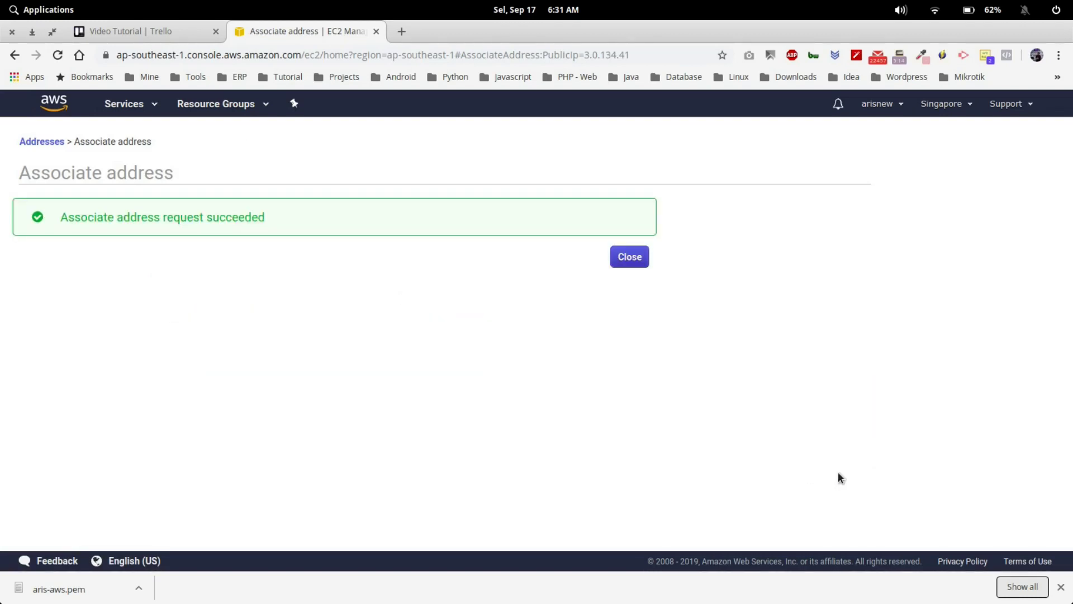
click(631, 256)
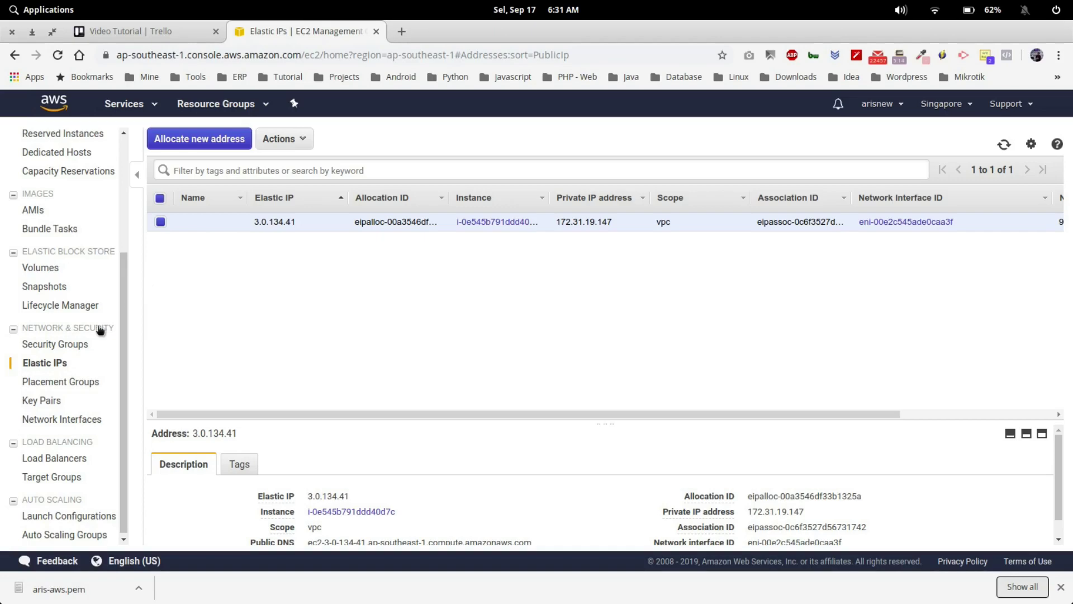
Return to the running instances from the EC2 dashboard and check the instance's IPv4 public IP.
scroll(98, 331, up, 5)
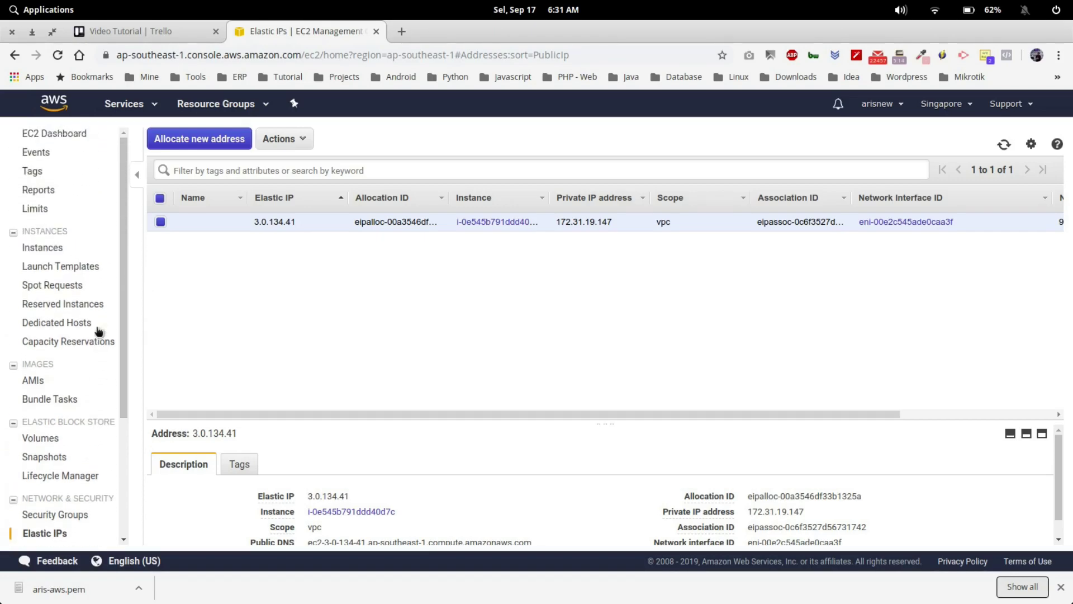
click(69, 137)
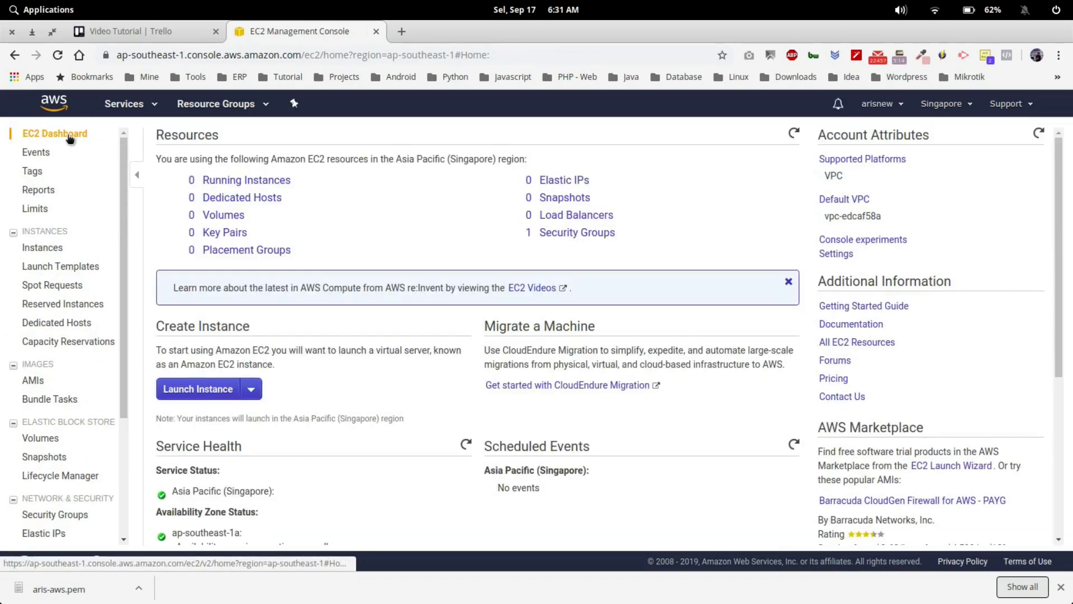
click(265, 180)
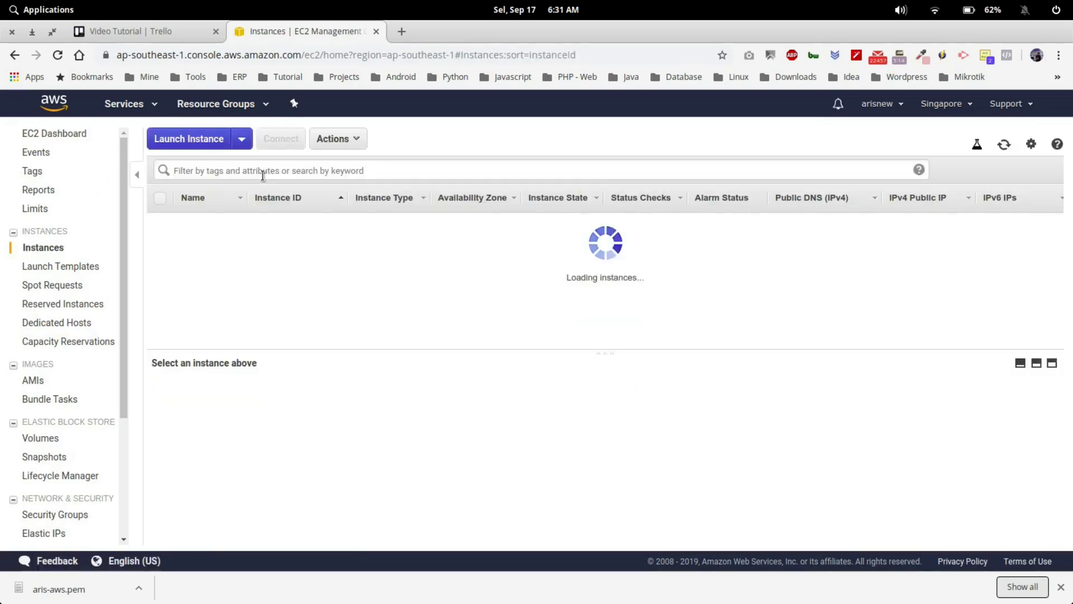
scroll(695, 274, right, 5)
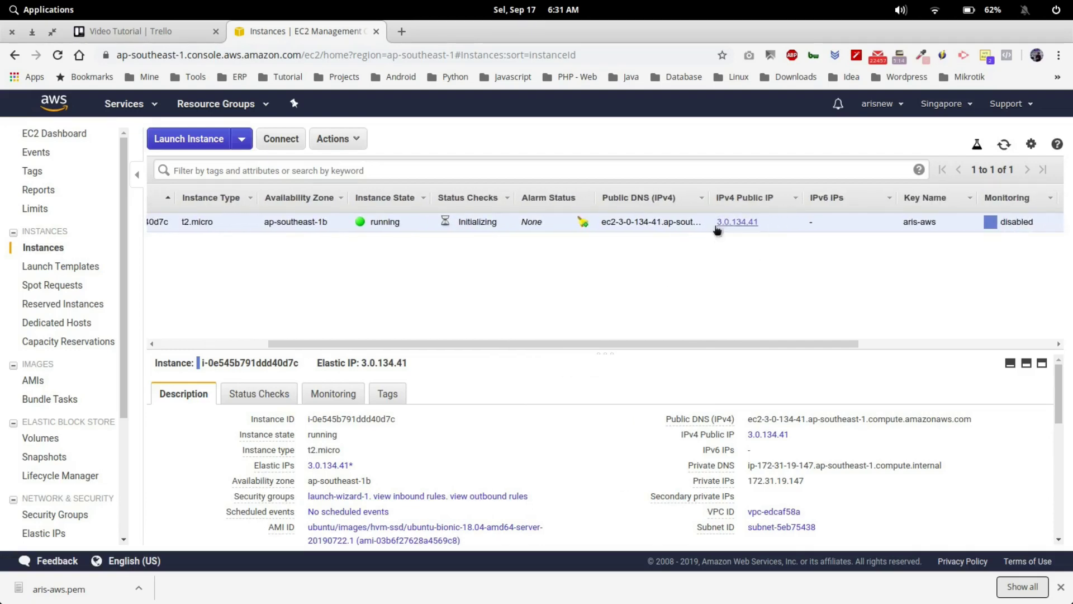
scroll(618, 270, left, 5)
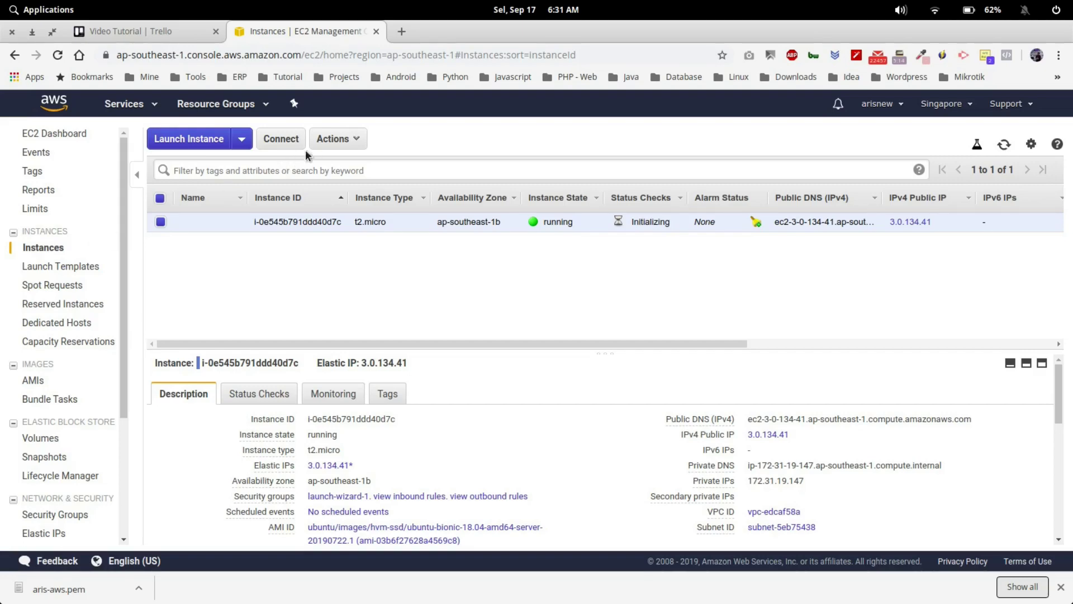
Open the connection instructions for the running instance and copy the command chmod 400 aris-aws.pem.
click(281, 139)
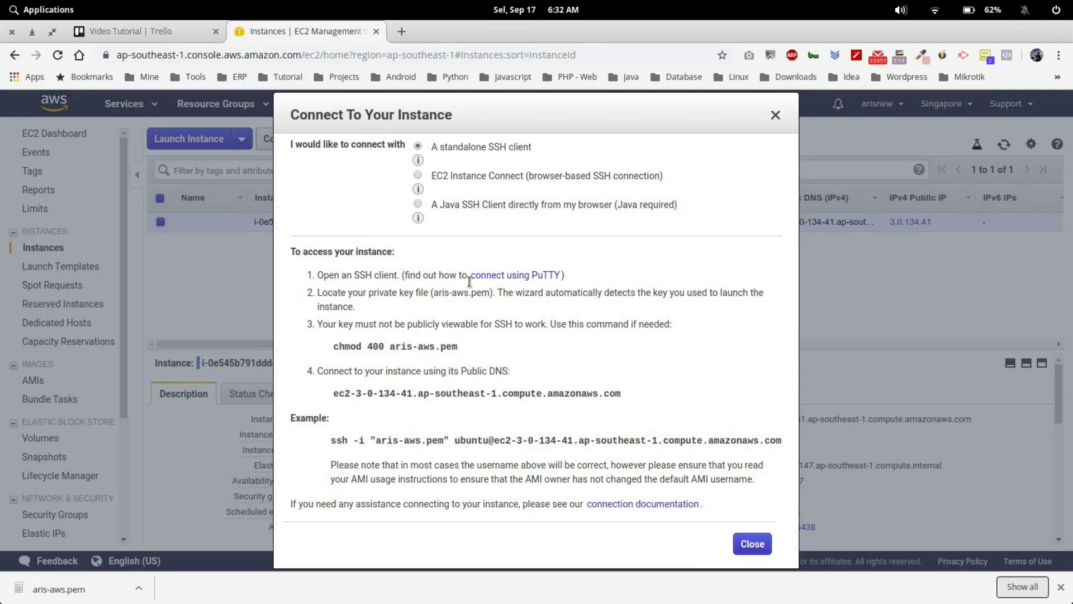
drag(468, 275, 565, 276)
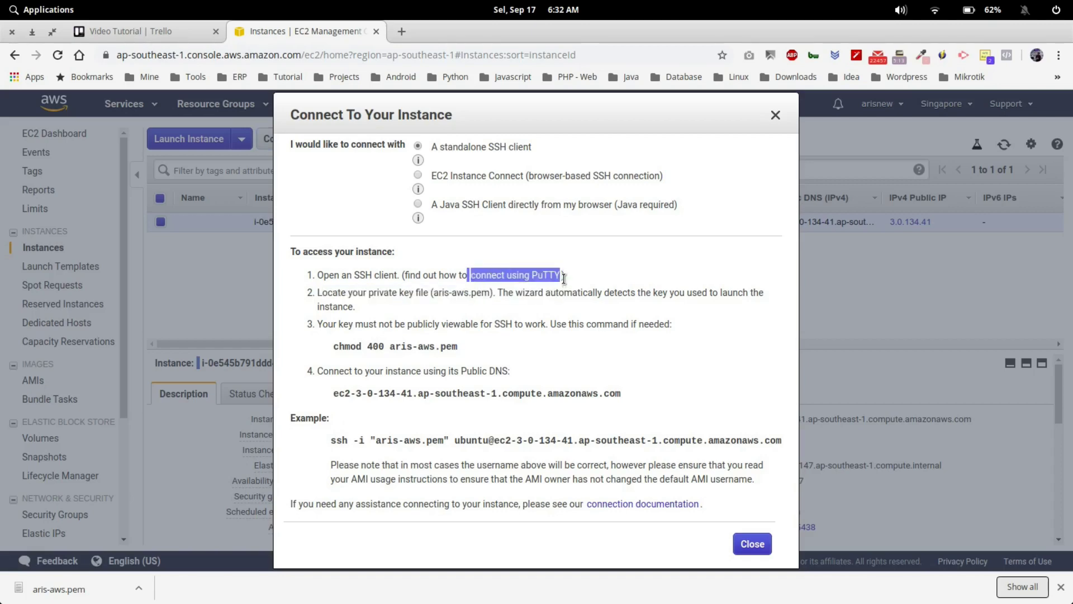
click(601, 282)
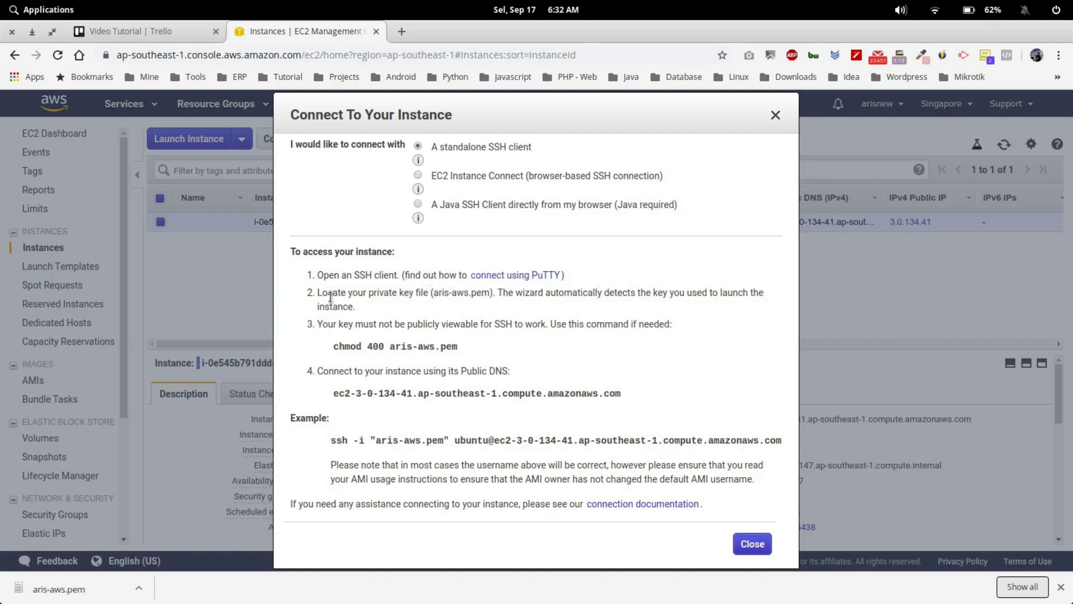
drag(335, 346, 457, 346)
key(ctrl+c)
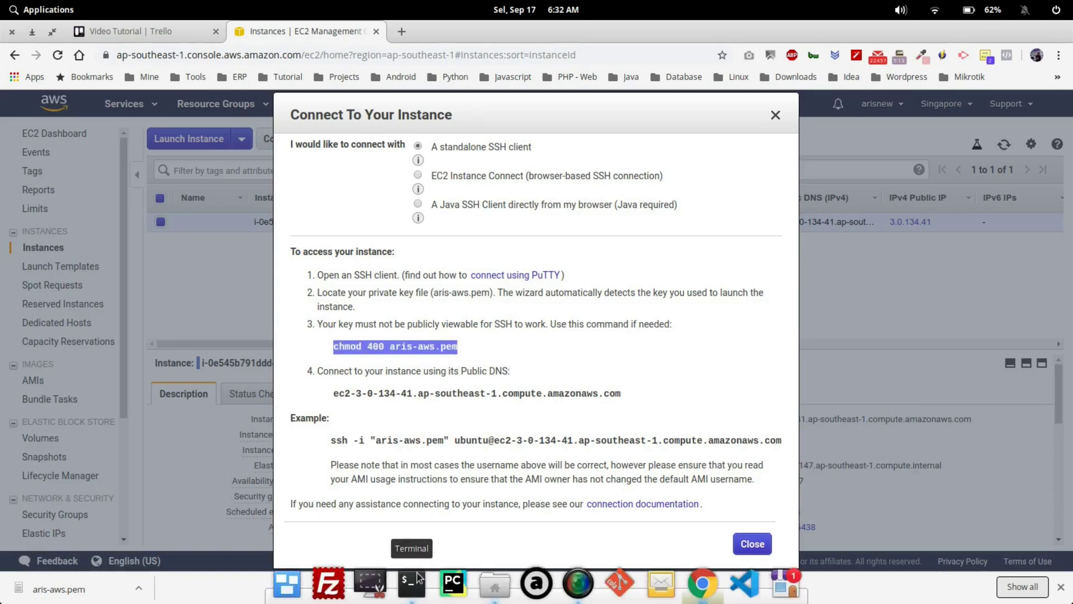
Switch to the terminal, change to the SSH AWS folder under Documents and list its files.
click(410, 583)
text(cd SS)
key(Tab)
key(Return)
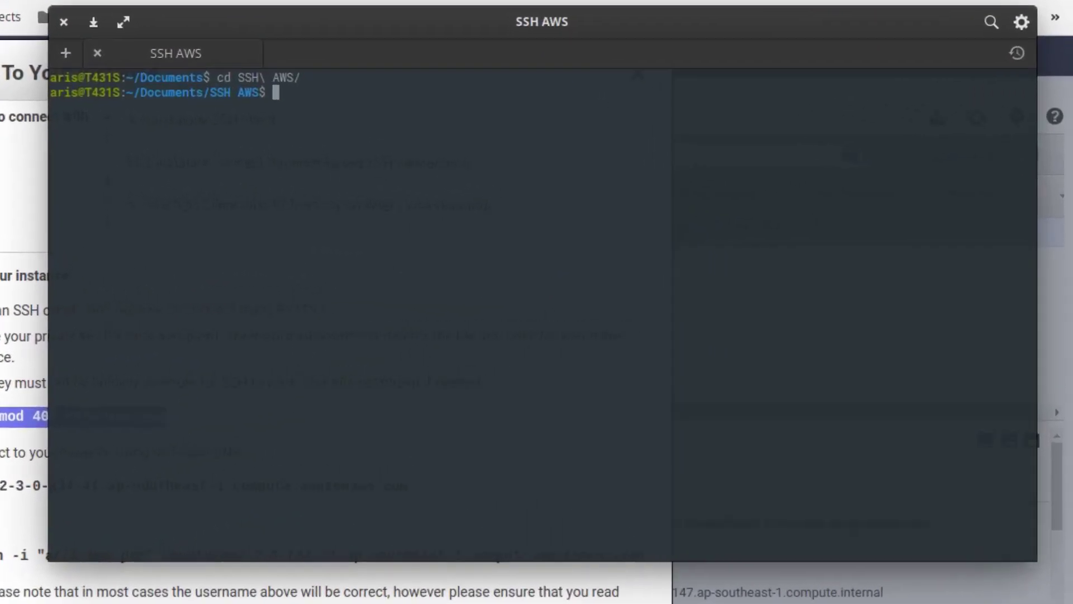
text(ls)
key(Return)
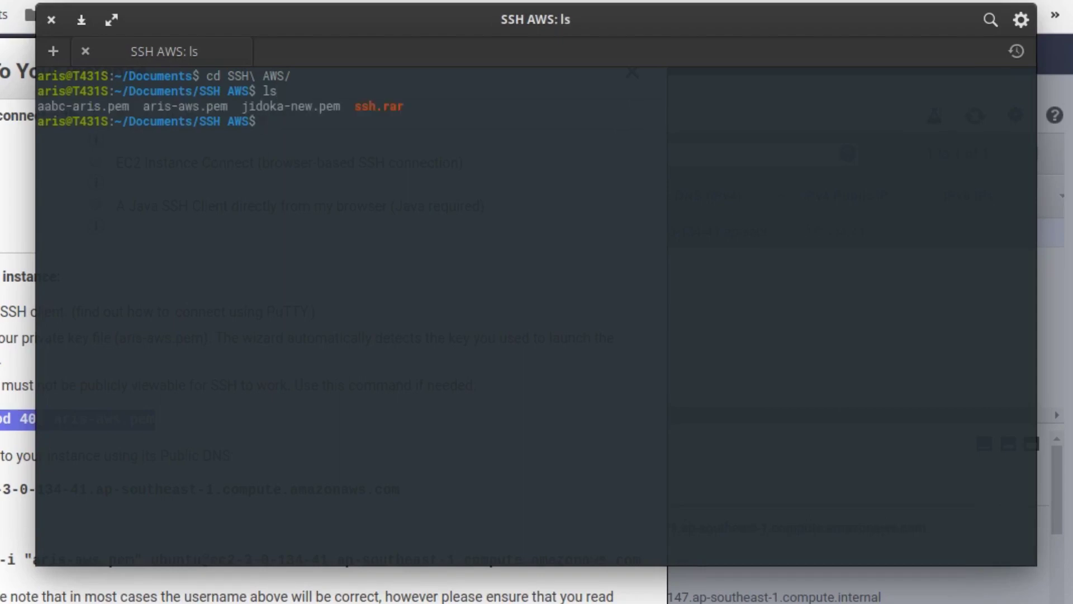
Run chmod 400 aris-aws.pem and check the key file's permissions in a detailed listing.
key(ctrl+shift+v)
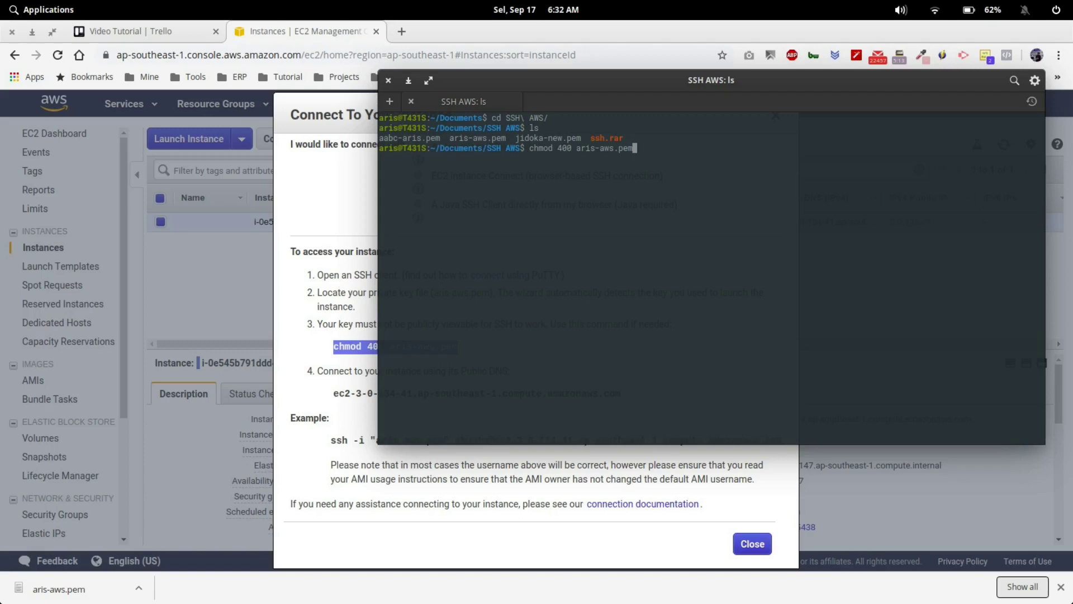
key(Return)
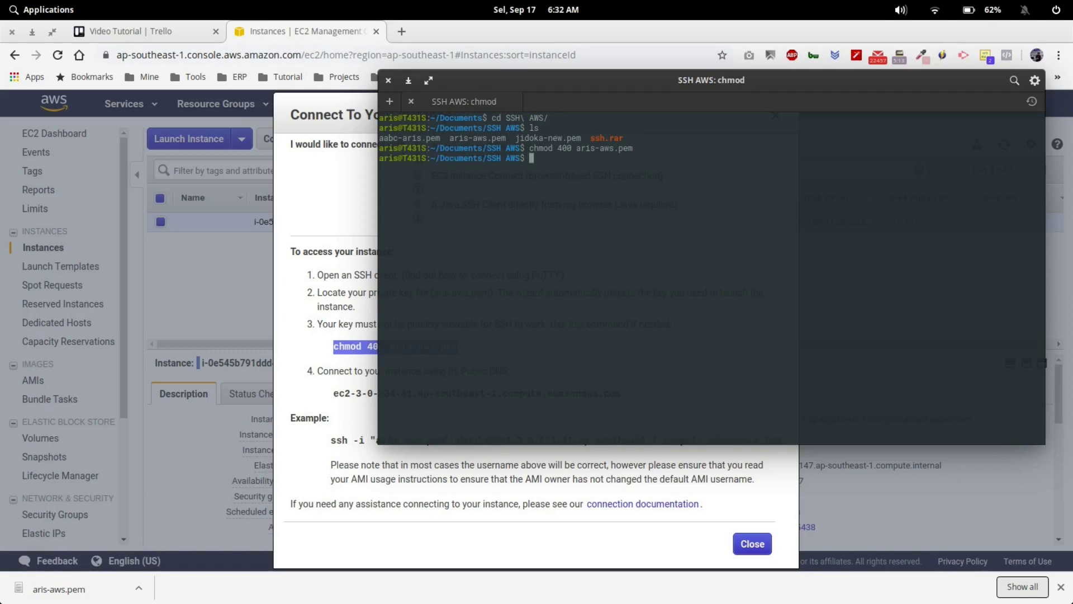
text(ll)
key(Return)
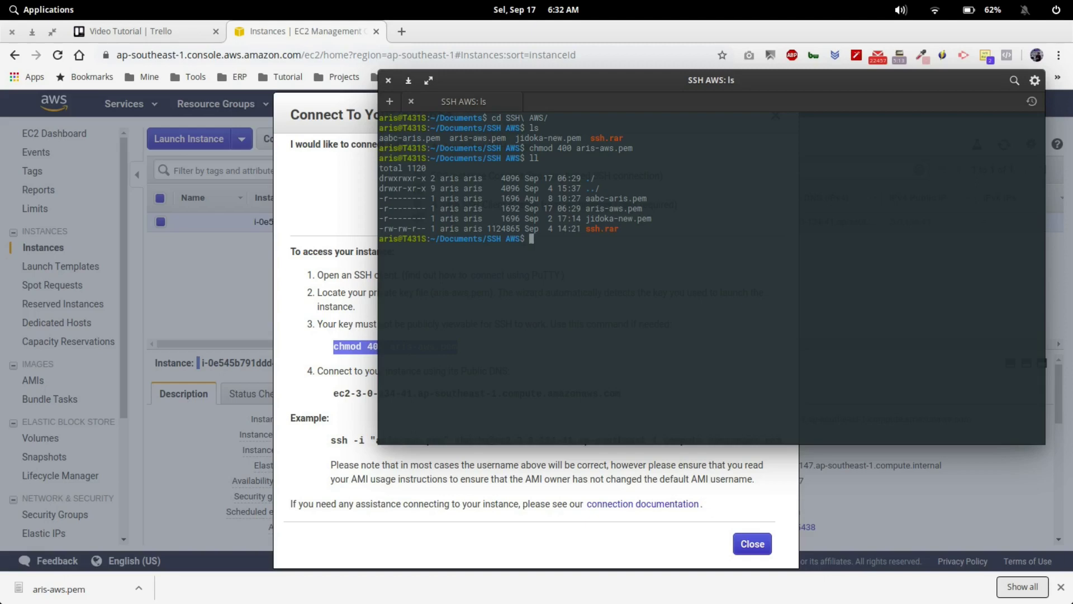
drag(652, 208, 382, 208)
click(565, 259)
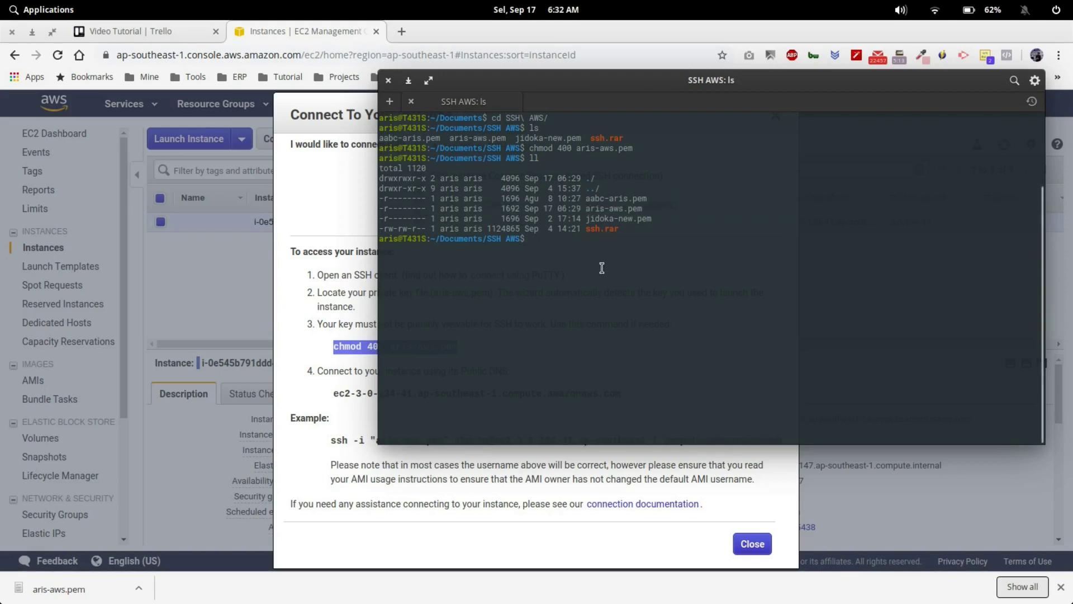
Return to the connection instructions in the browser and copy the full example ssh -i command for the instance.
click(366, 195)
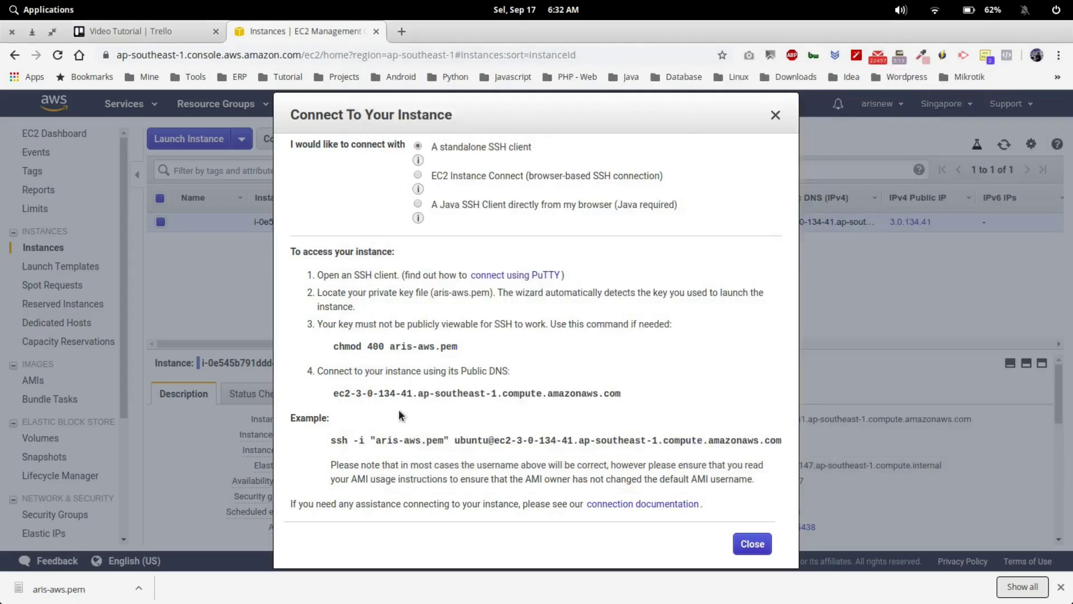
drag(331, 440, 775, 443)
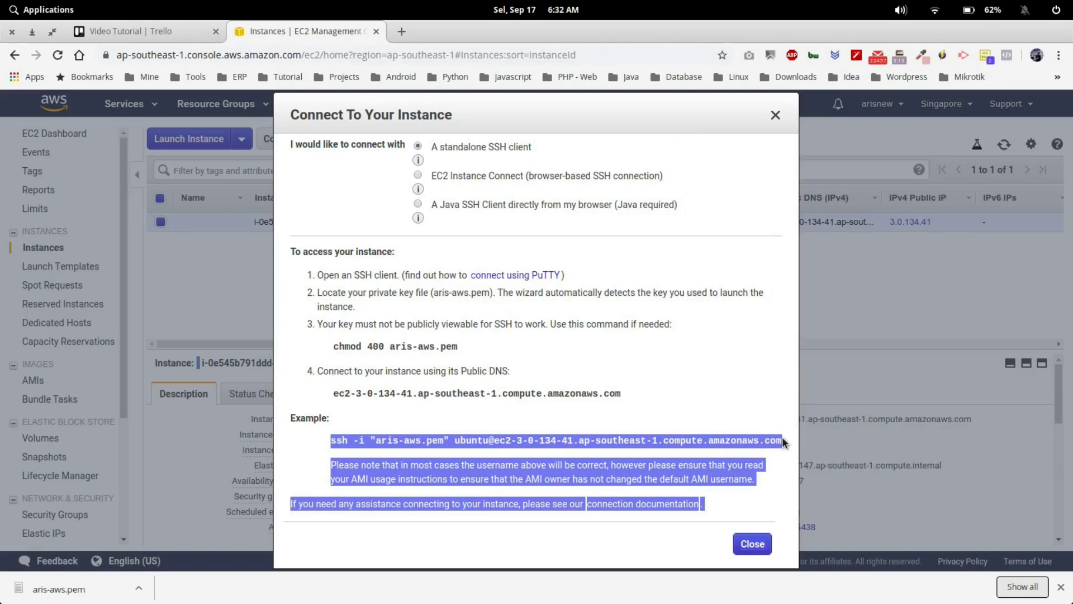
click(783, 440)
drag(778, 440, 526, 440)
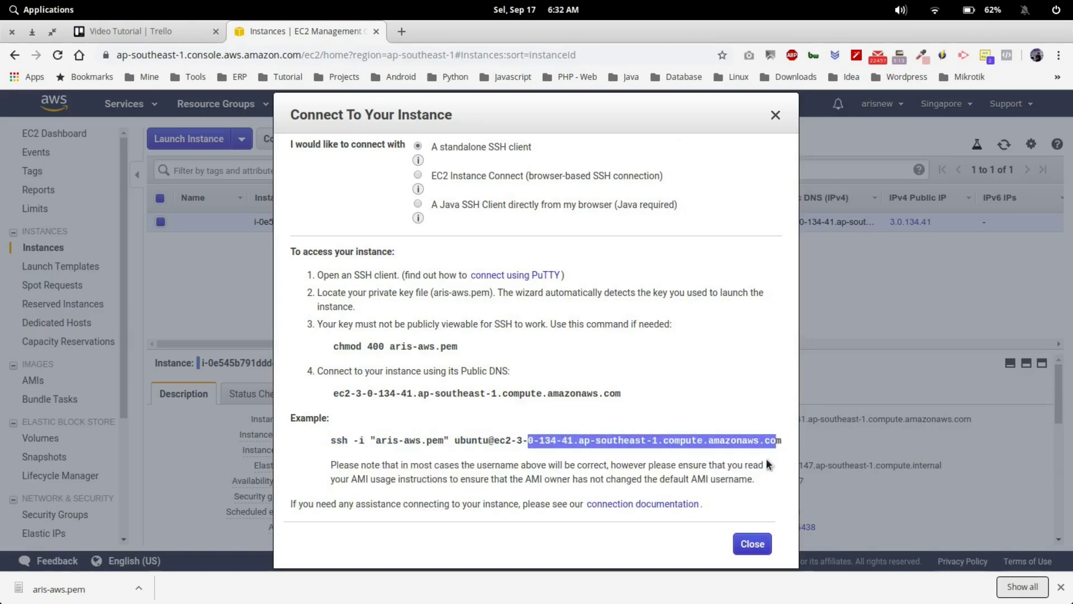
drag(781, 438, 406, 451)
drag(331, 440, 782, 447)
key(ctrl+c)
Run the copied SSH command in the terminal with aris-aws.pem as user ubuntu and accept the host's authenticity with yes.
mouse_move(541, 601)
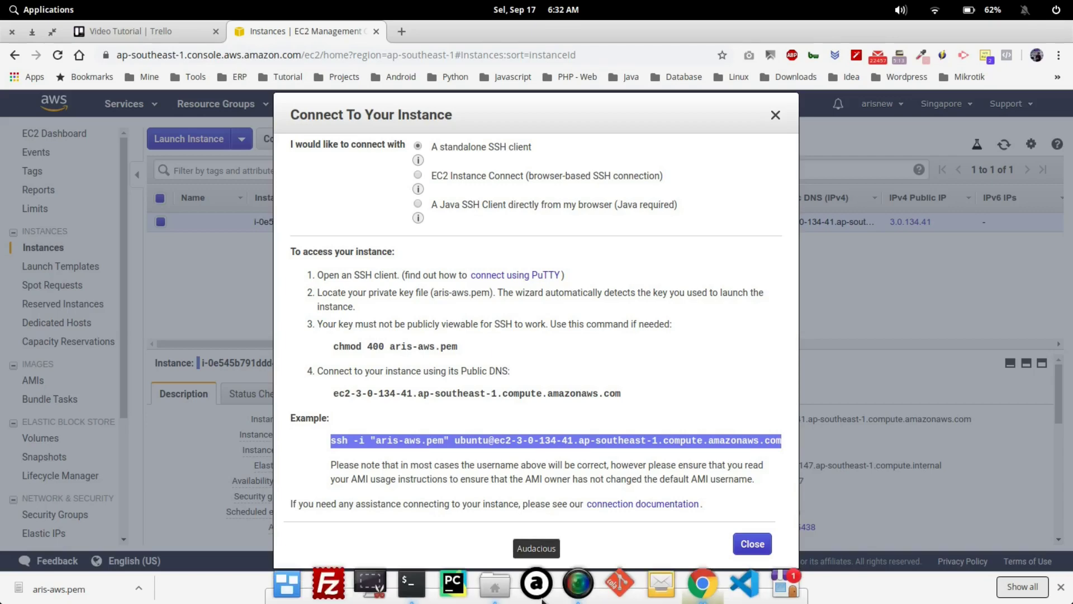
click(414, 587)
middle_click(634, 264)
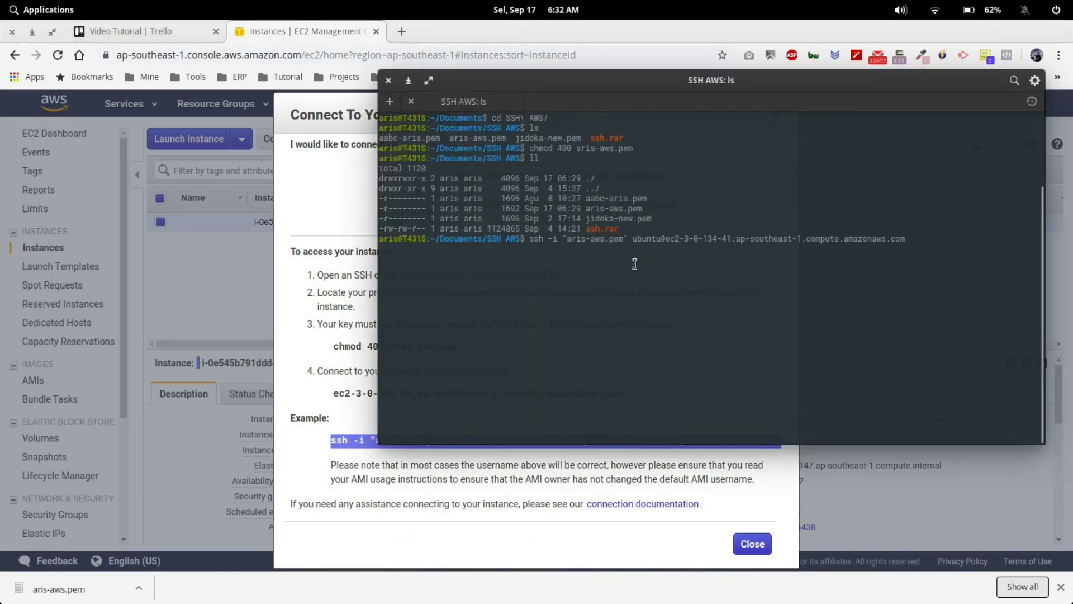
key(Return)
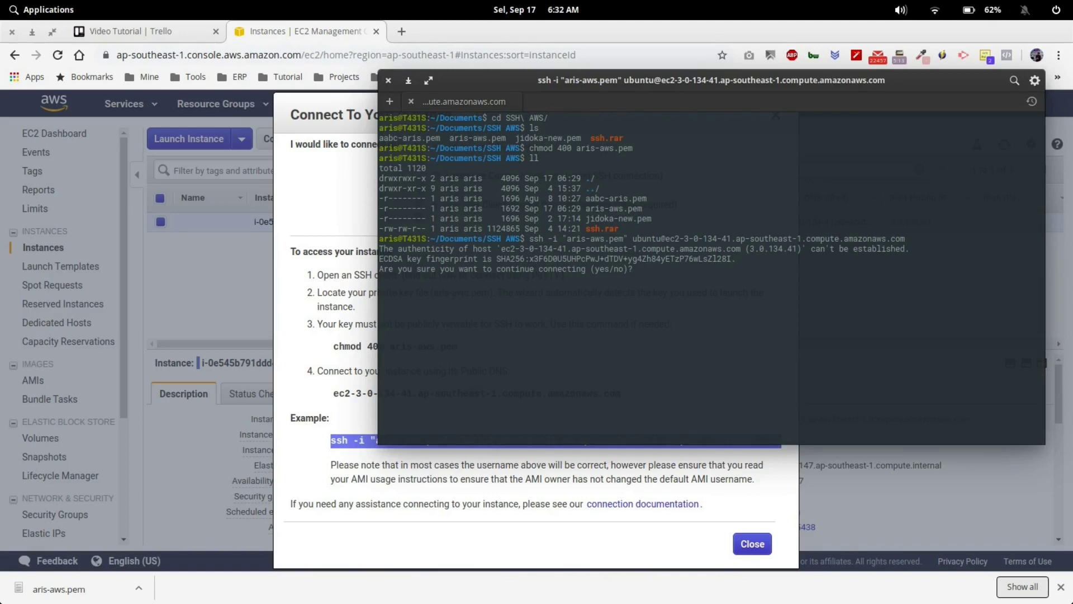
text(yes)
key(Return)
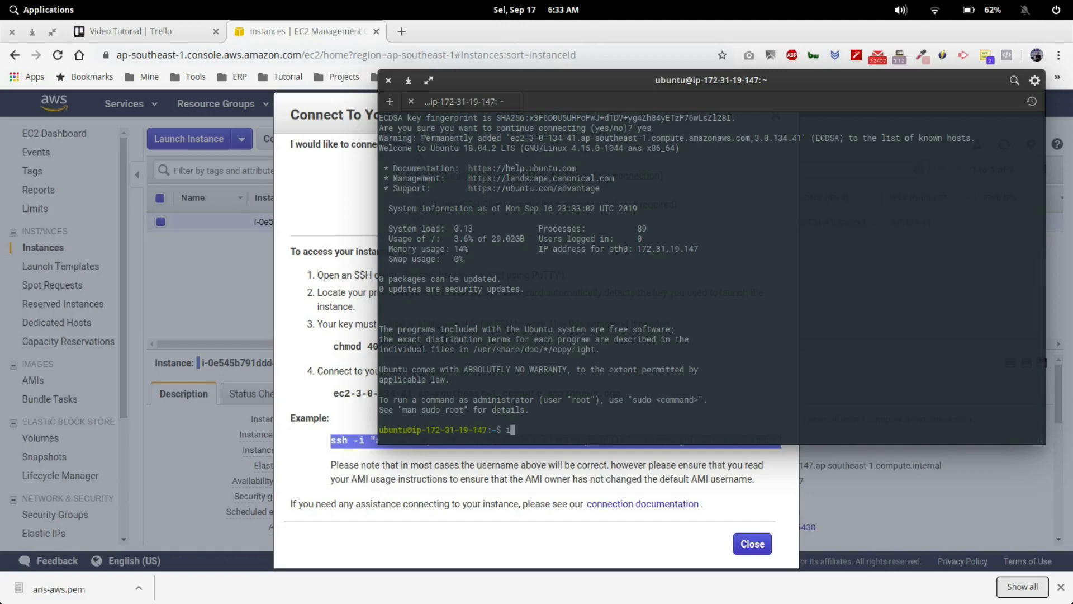
Check the server's network interfaces, home directory contents and logged-in user with ifconfig, ls and whoami.
text(g)
key(Return)
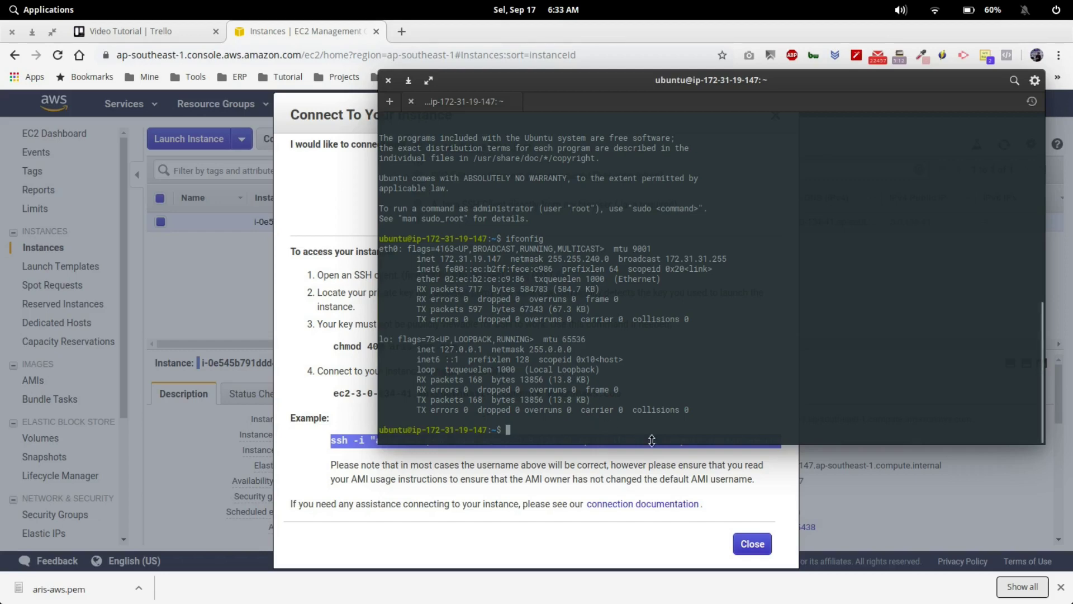
text(ls)
key(Return)
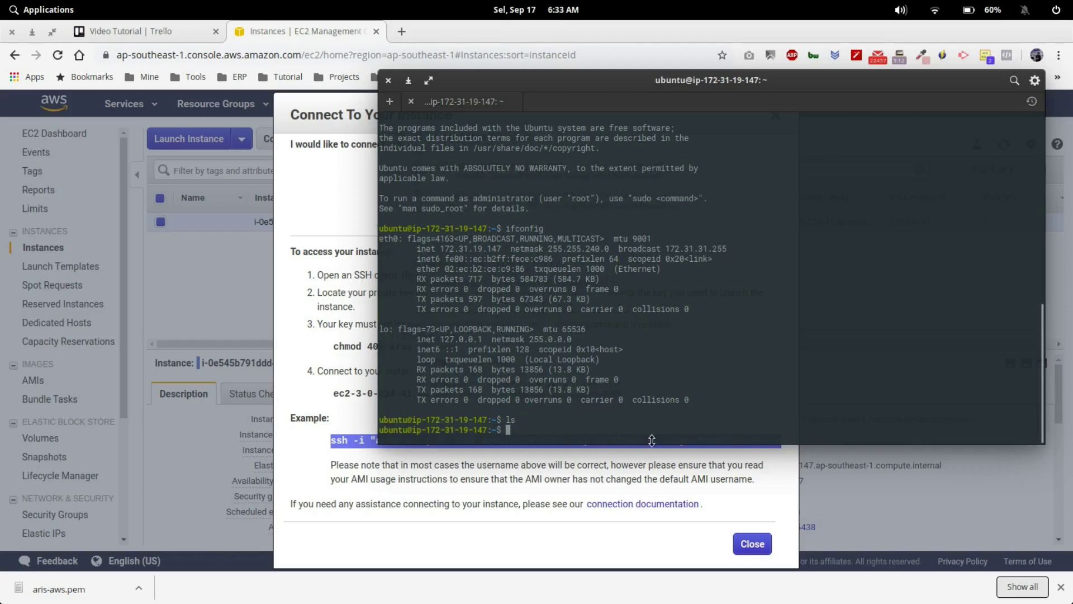
text(whoam)
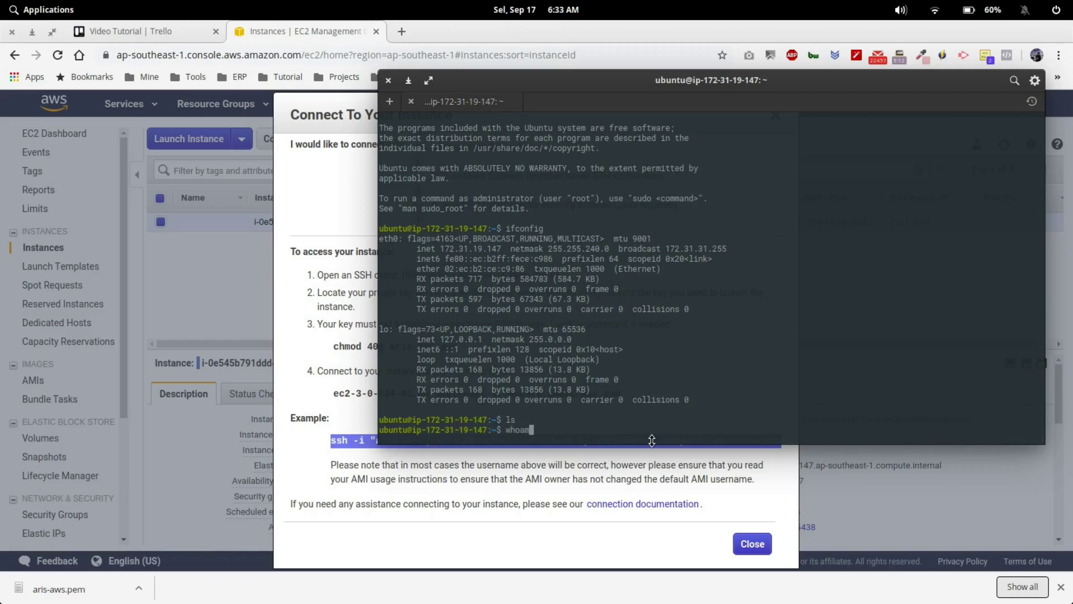
text(i)
key(Return)
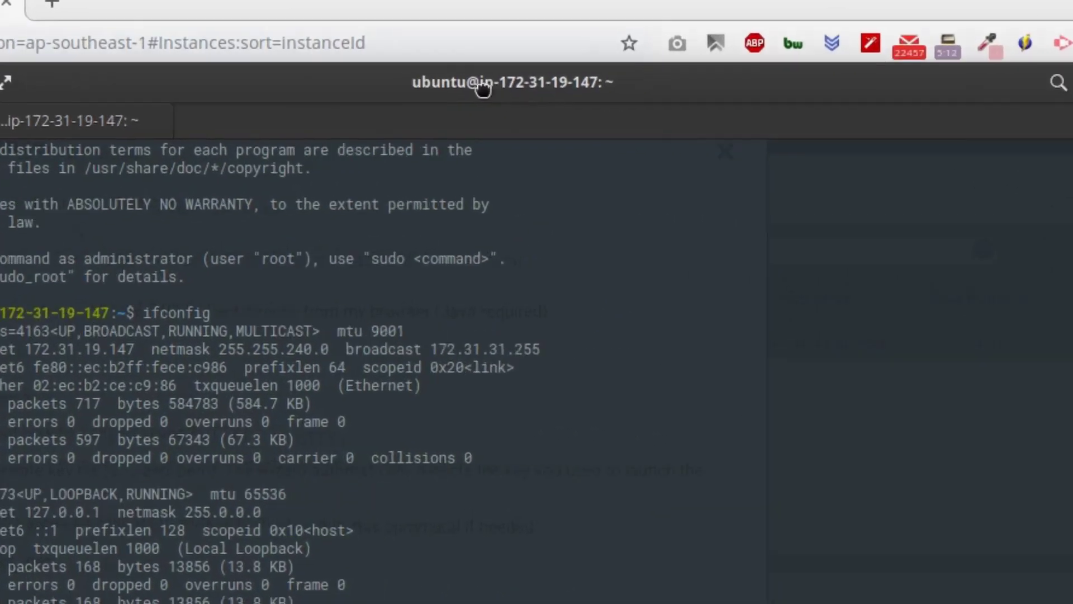
Switch to the Trello board in the browser and open the card "Cara Install Ubuntu Server pada AWS EC2".
drag(353, 76, 389, 71)
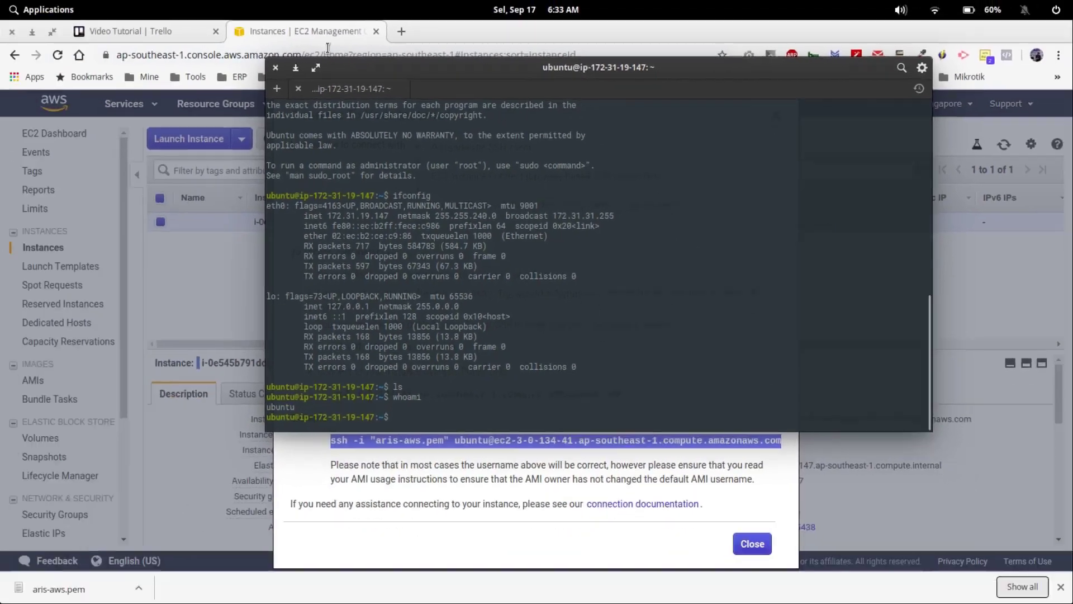
click(318, 33)
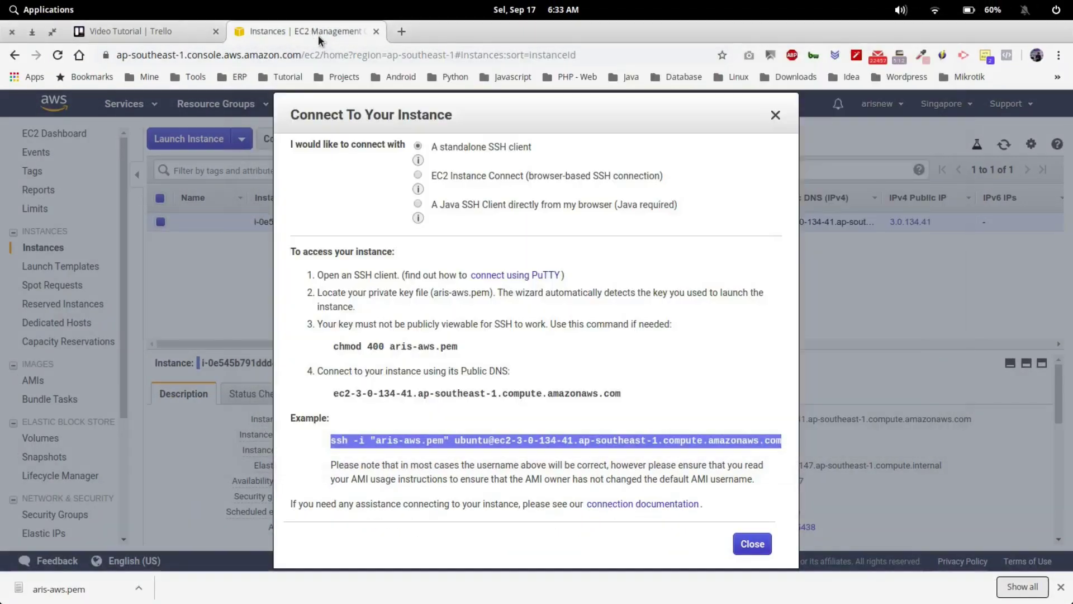
click(170, 32)
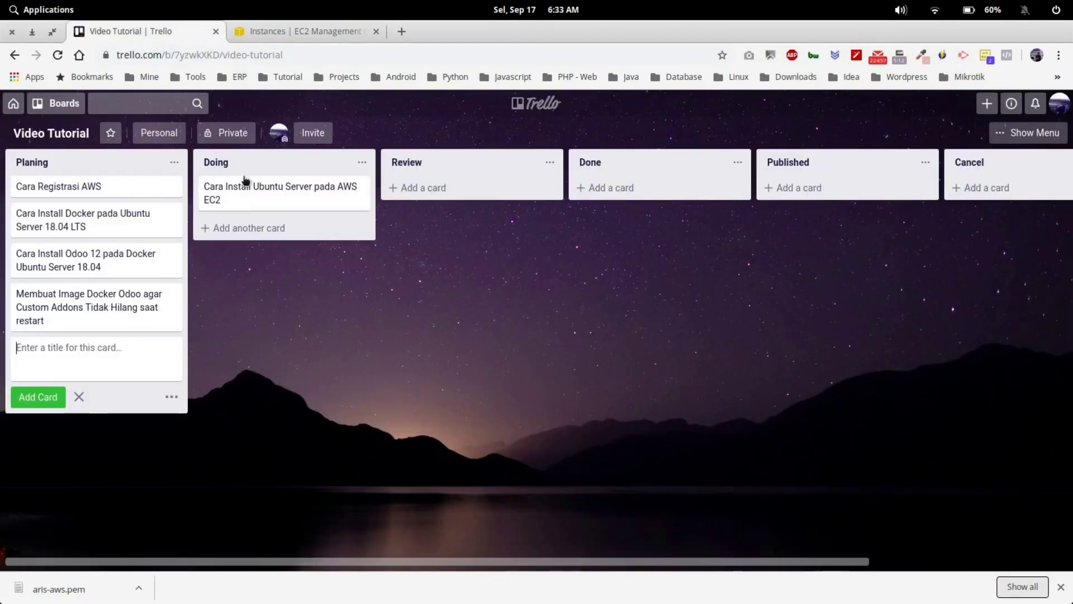
click(289, 196)
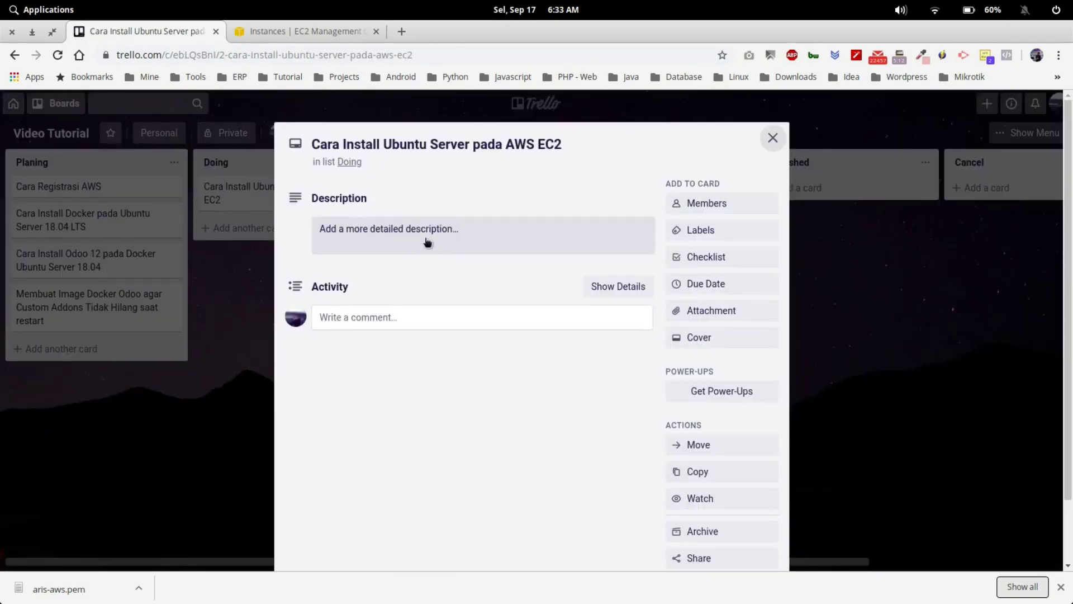
Return to the EC2 console, close the instance's connection instructions and switch back to the SSH terminal session.
key(alt+Tab)
click(315, 31)
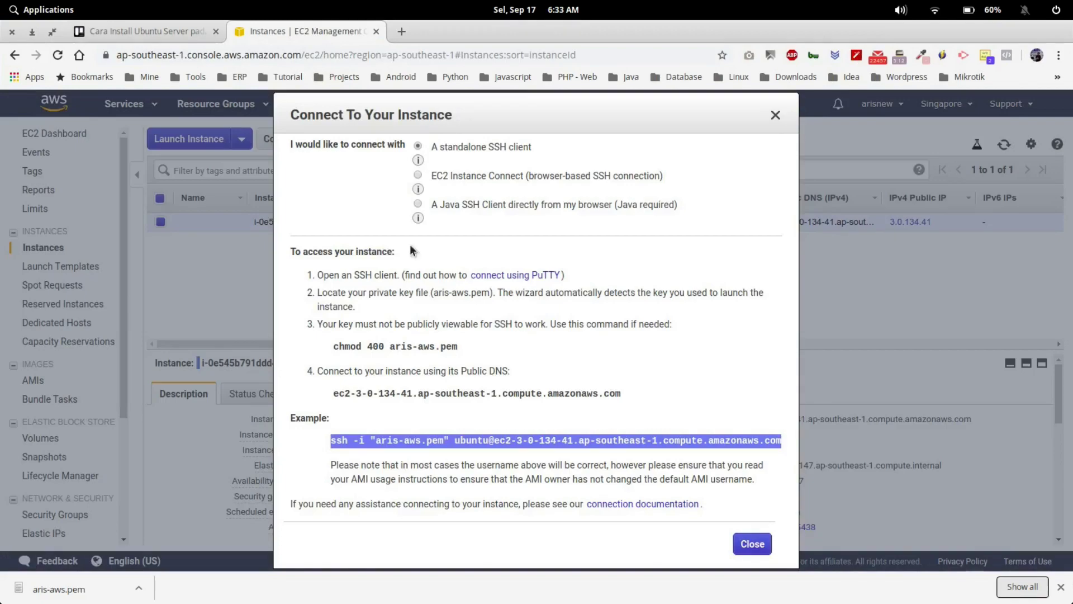
click(775, 115)
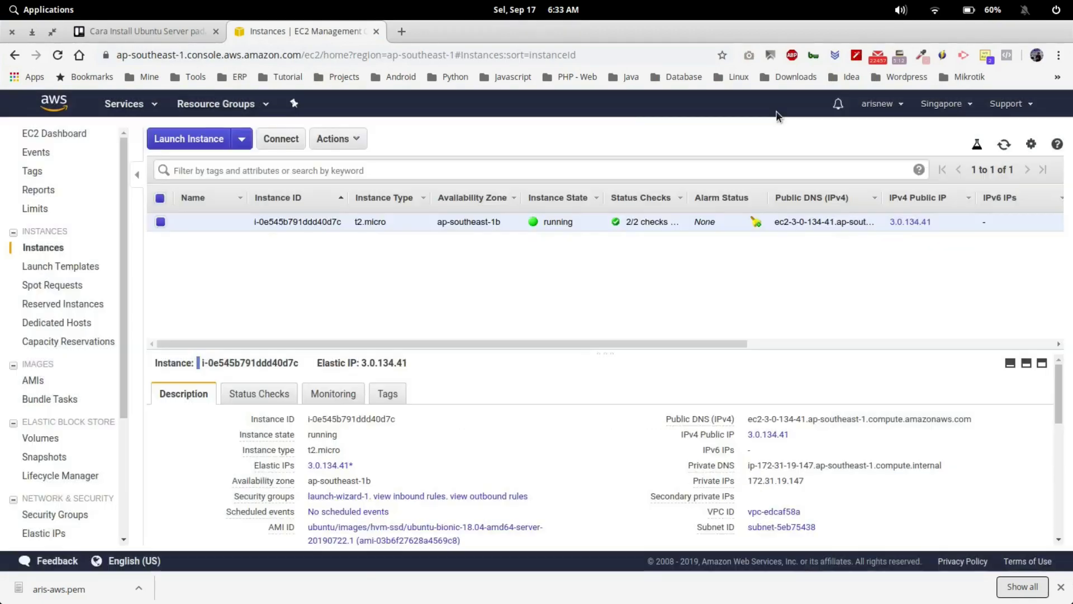
mouse_move(447, 592)
click(411, 583)
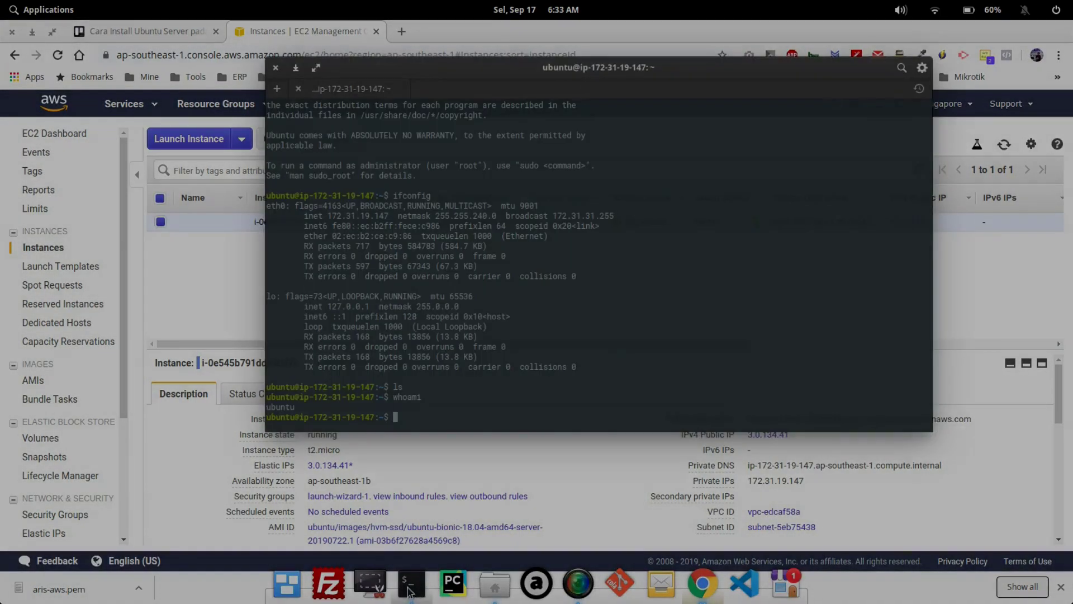